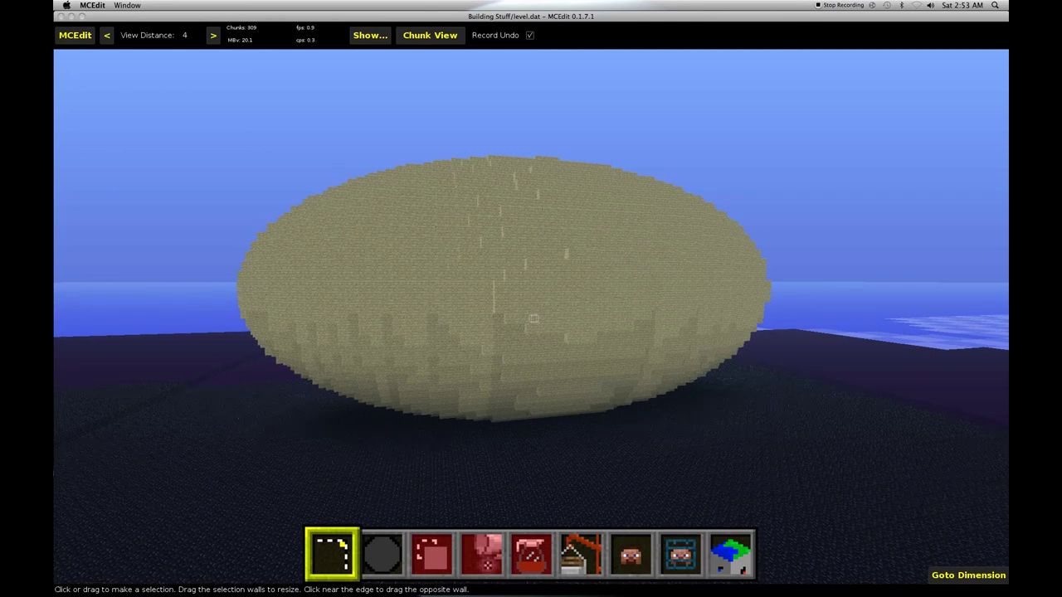
Choose the Brush tool and turn on Hollow for the round Sandstone fill brush.
key(2)
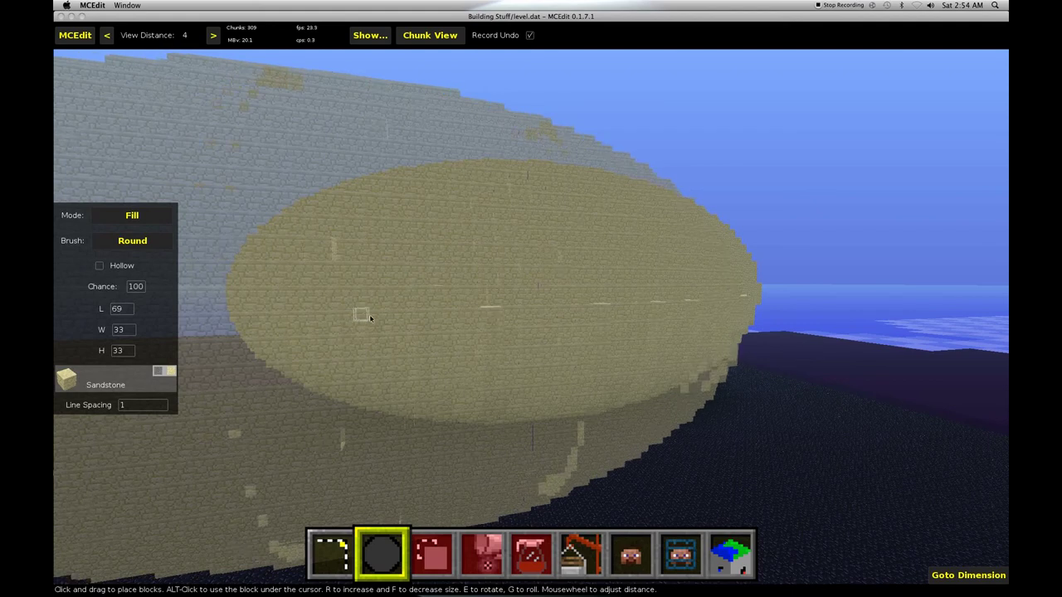
right_click(371, 318)
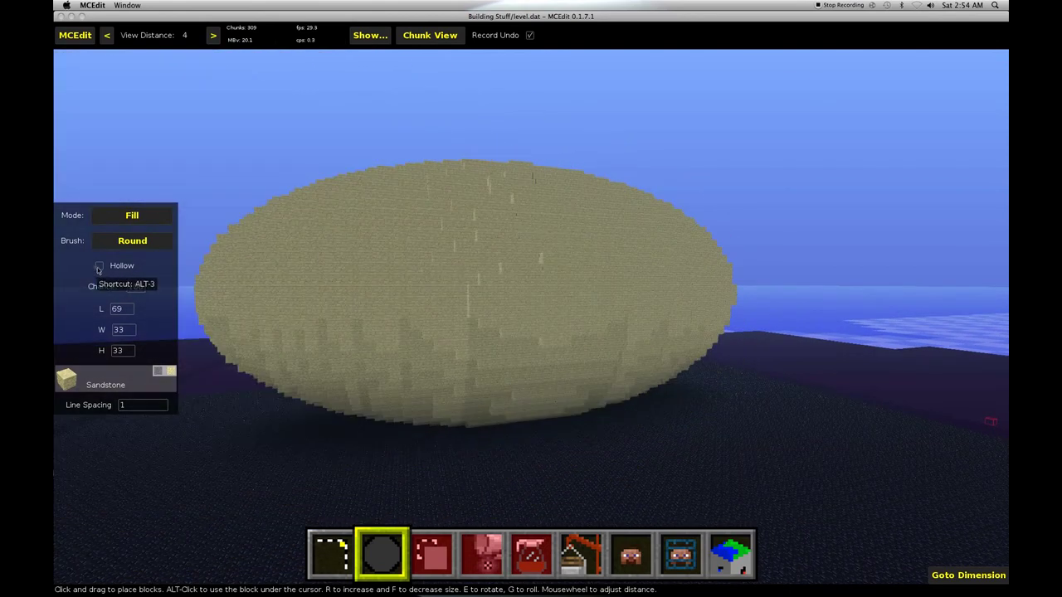
right_click(311, 273)
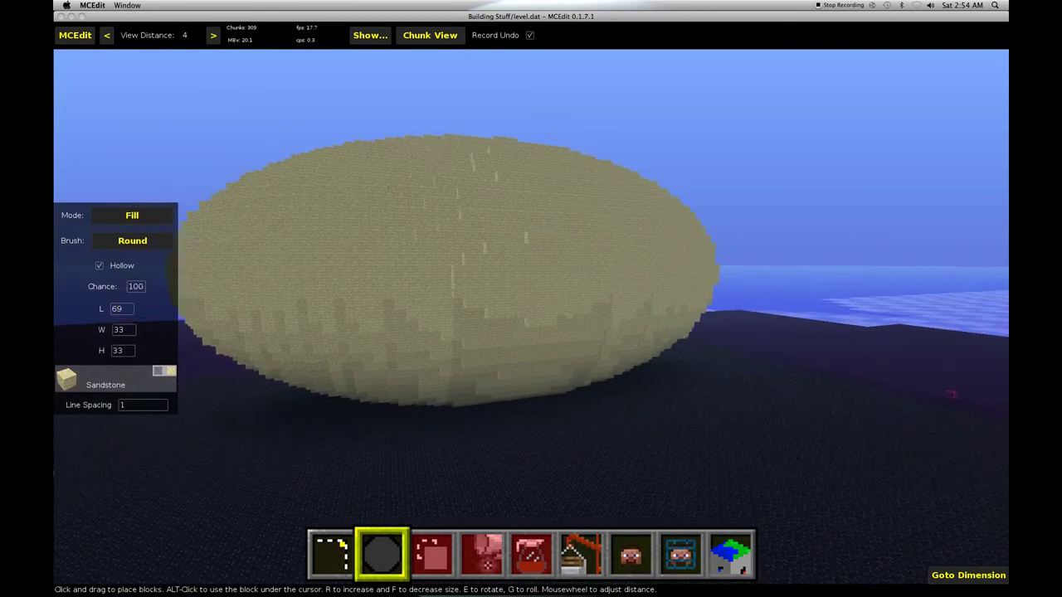
Select a one-block-wide vertical slice, 1 W x 57 L x 41 H, through the middle of the ribbed sandstone ellipsoid.
key(1)
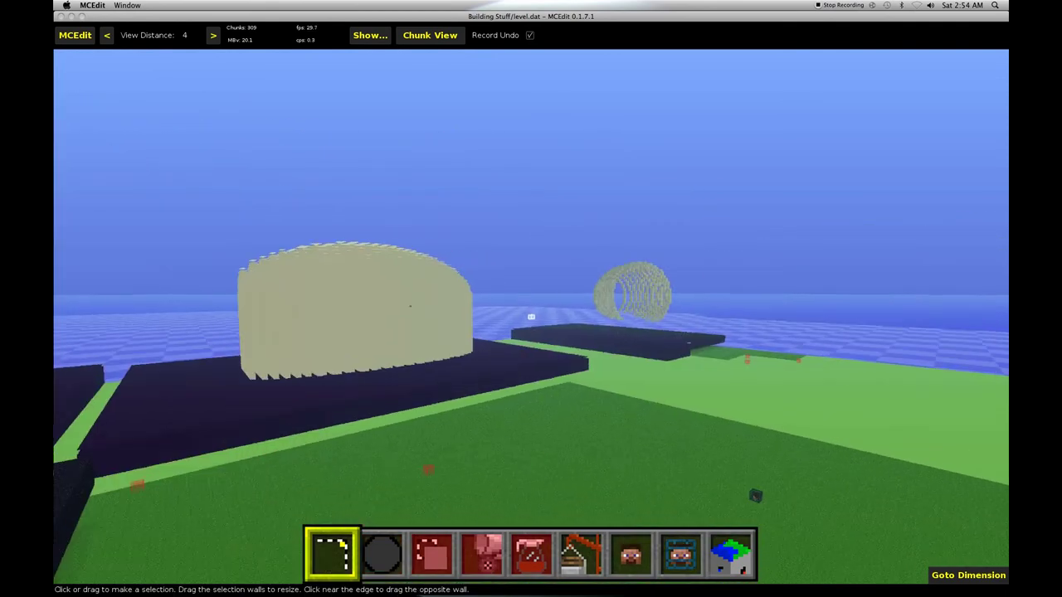
key(w)
key(w)
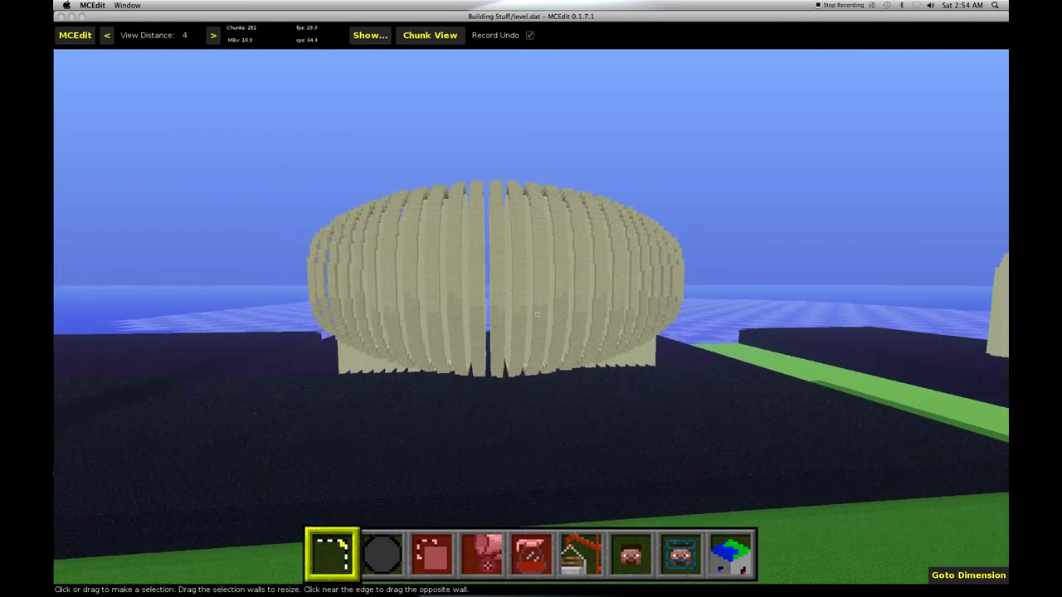
key(d)
key(s)
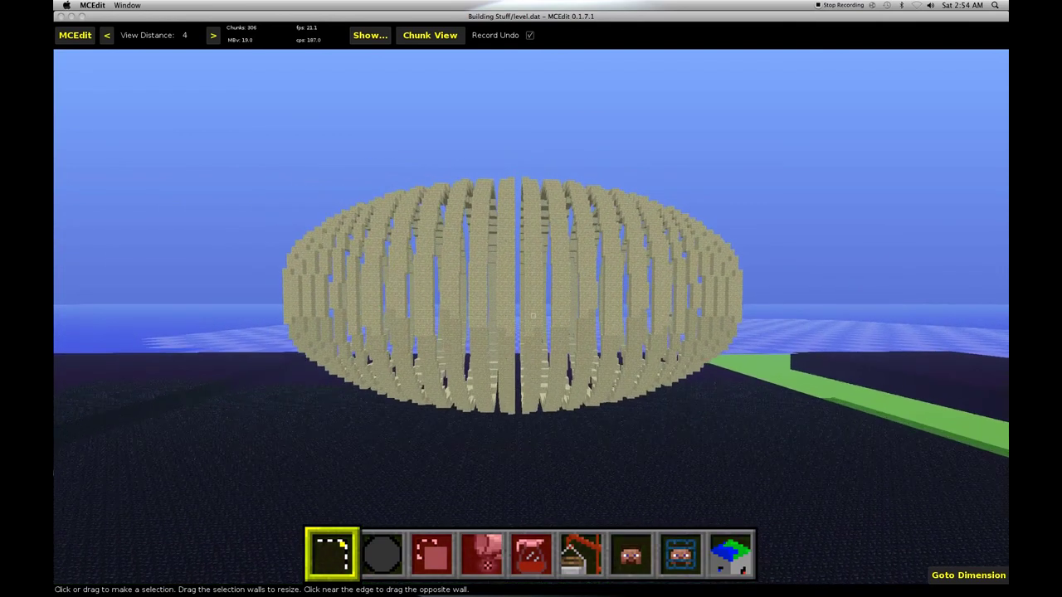
key(w)
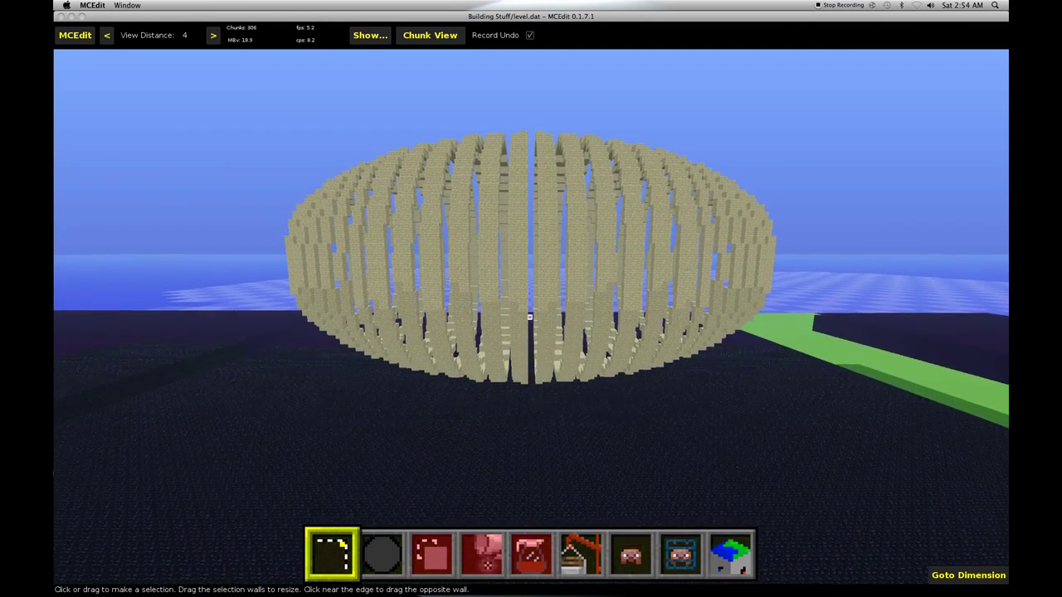
key(w)
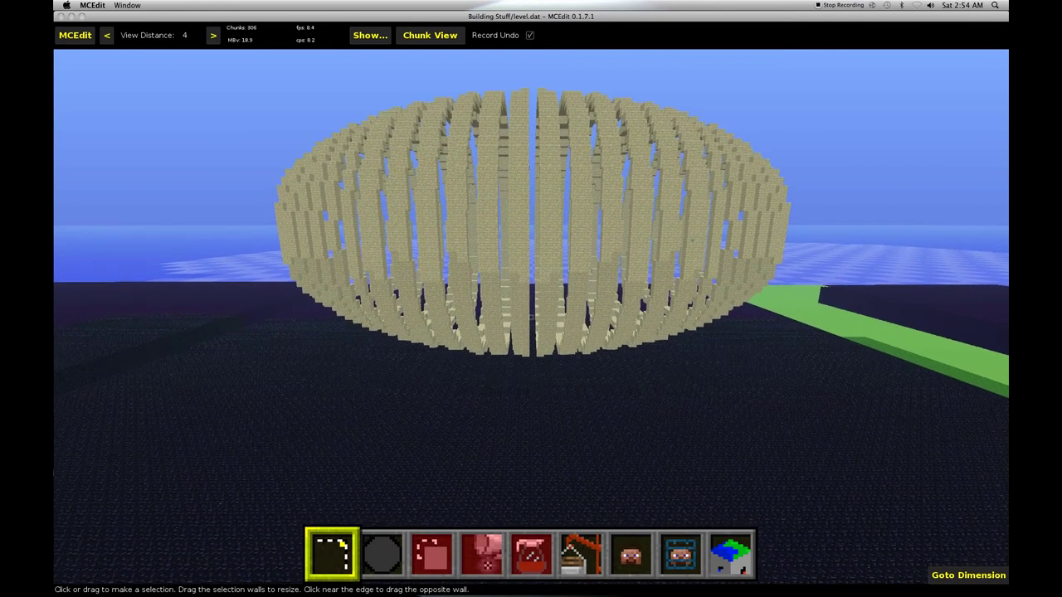
click(528, 316)
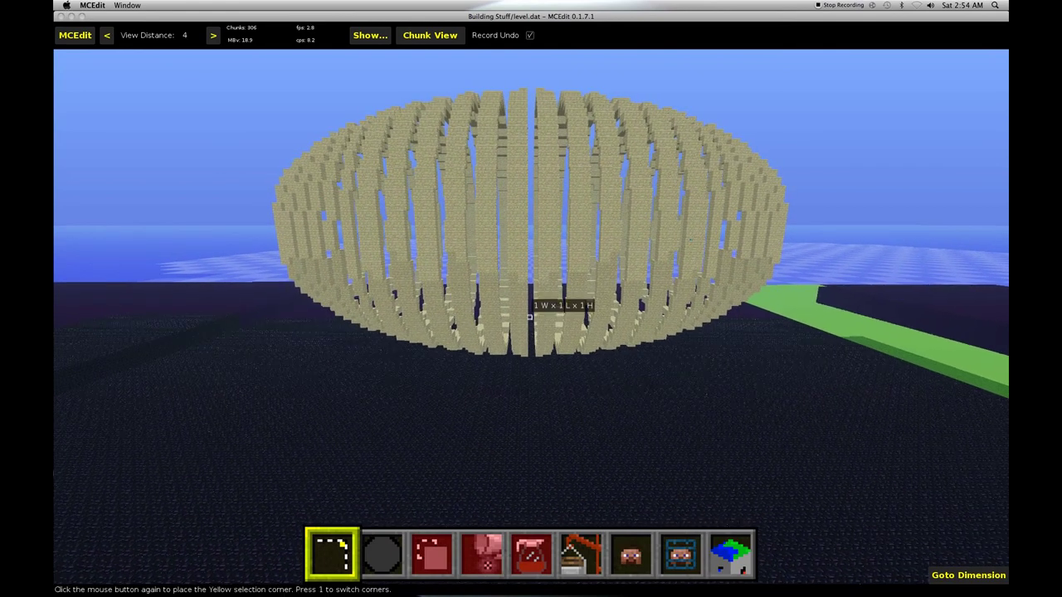
right_drag(528, 316, 529, 290)
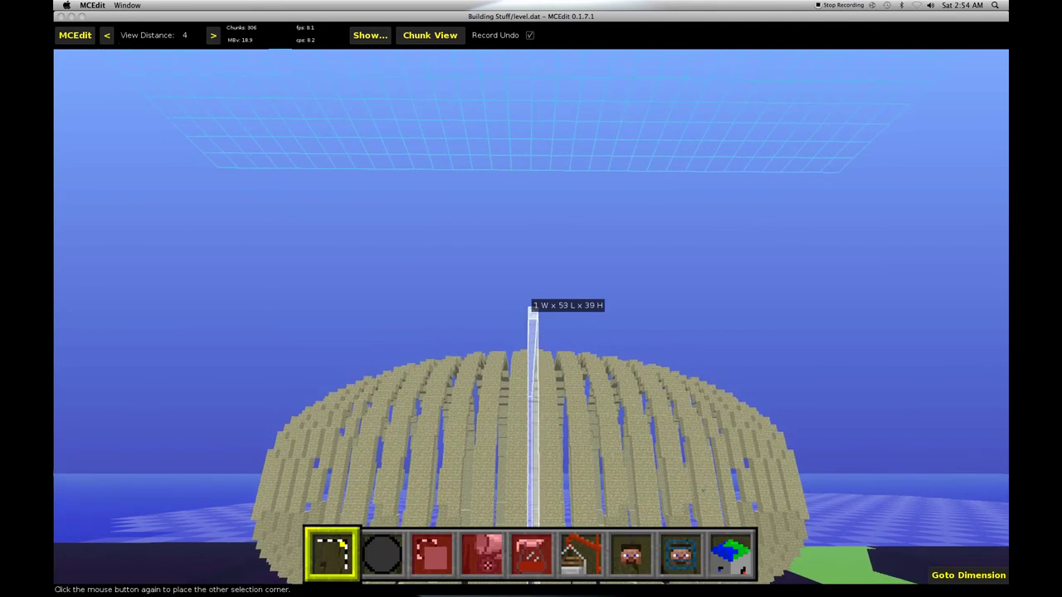
right_drag(531, 316, 531, 304)
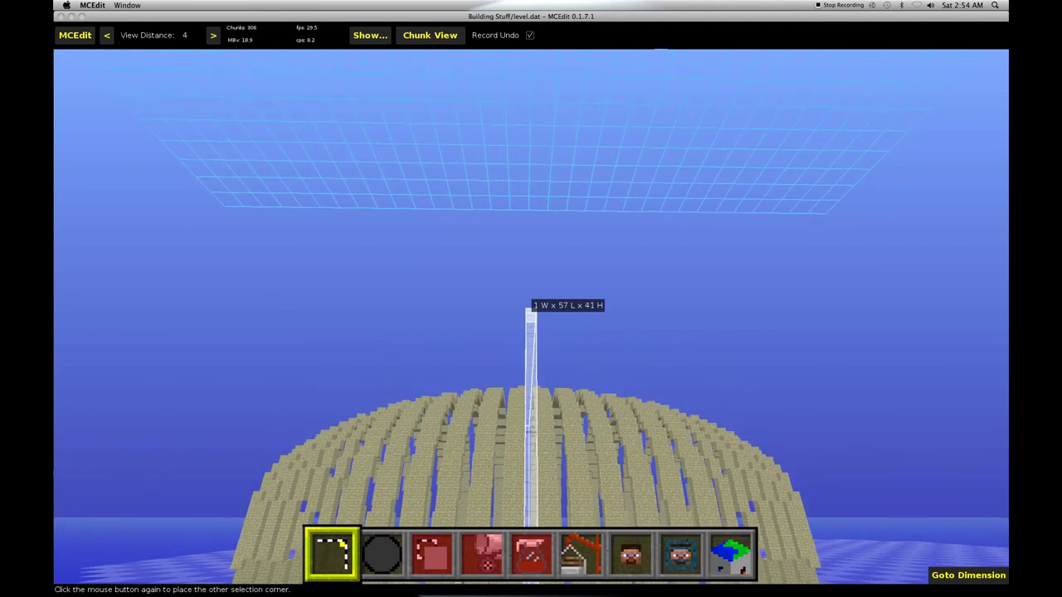
click(531, 315)
Examine from several sides and from inside how the selected slice cuts through the ribbed ellipsoid.
key(w)
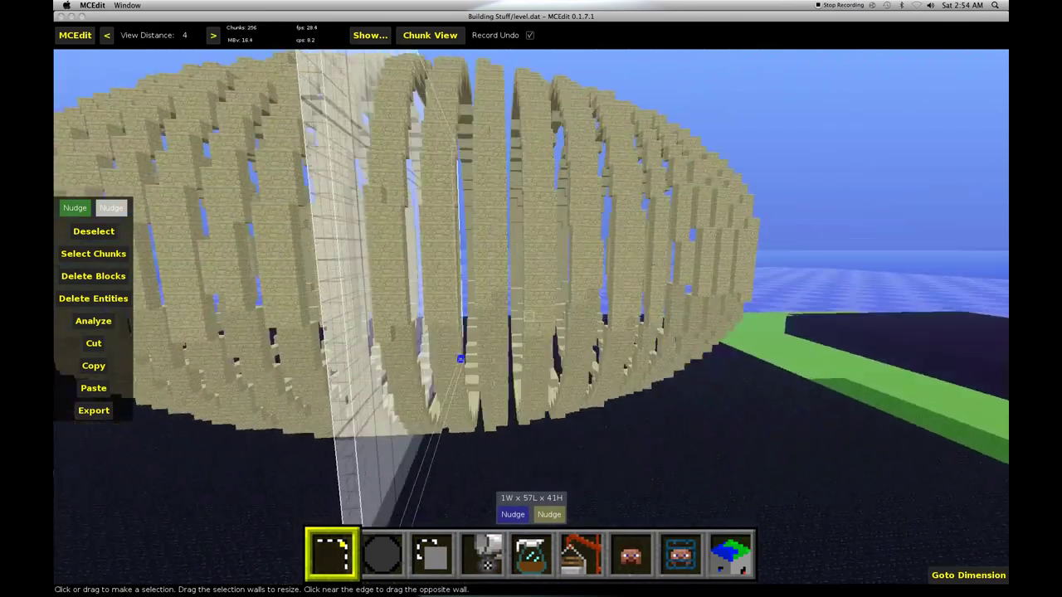
key(q)
key(w)
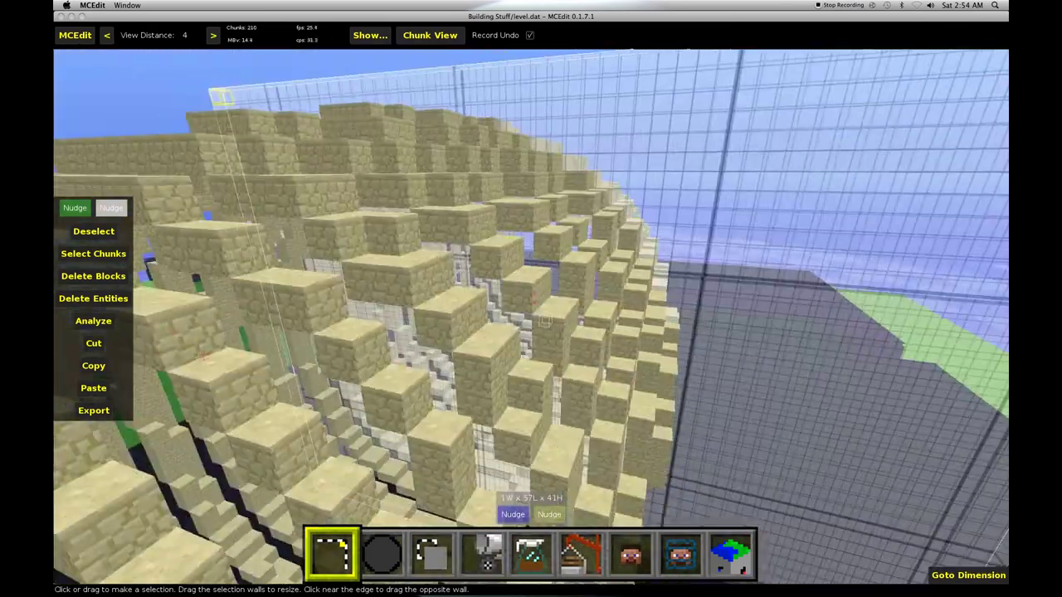
key(s)
key(w)
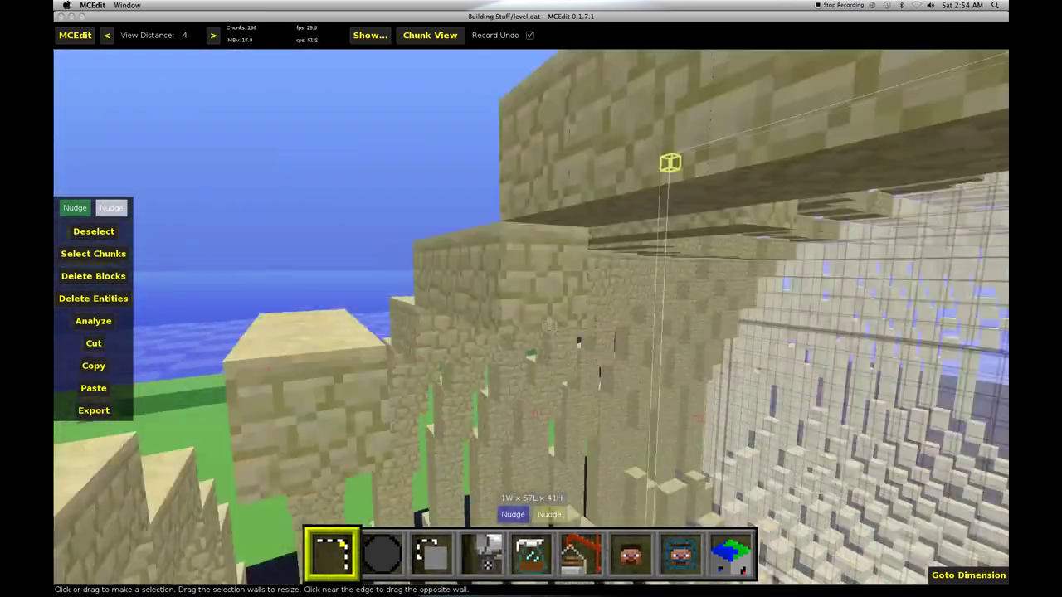
key(w)
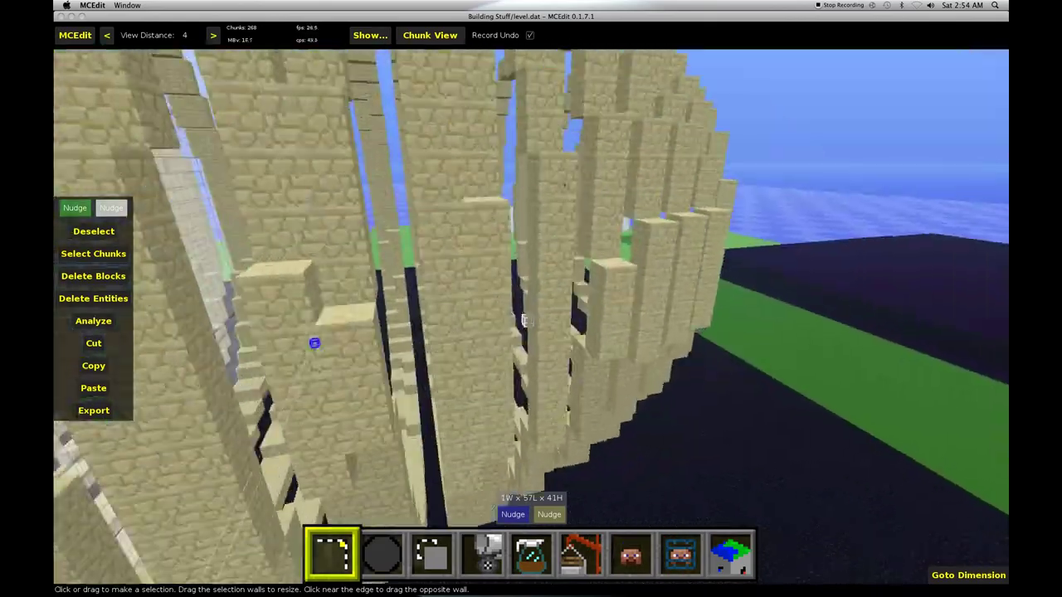
key(s)
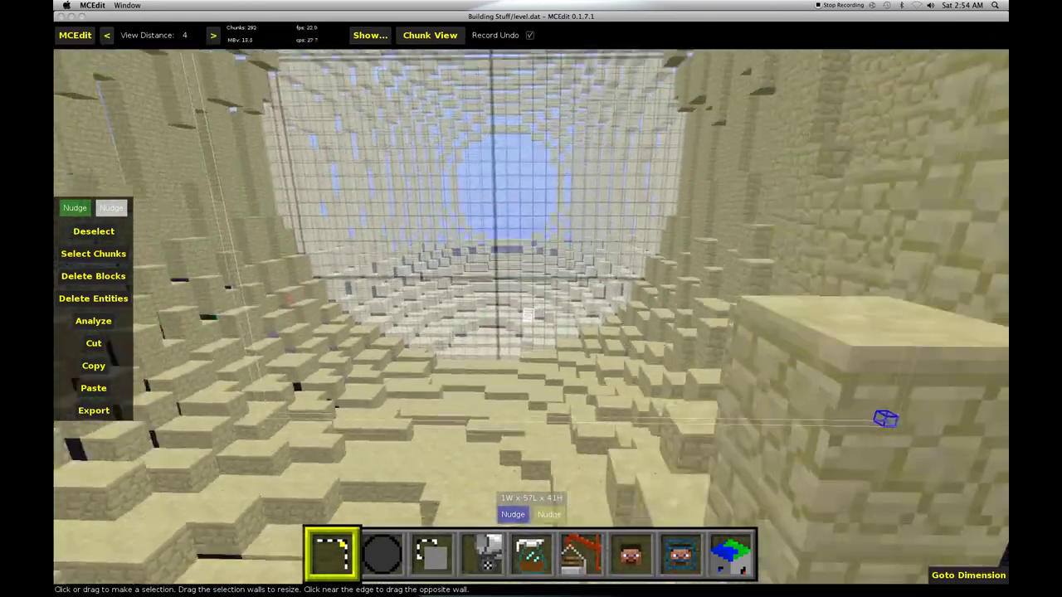
key(q)
key(s)
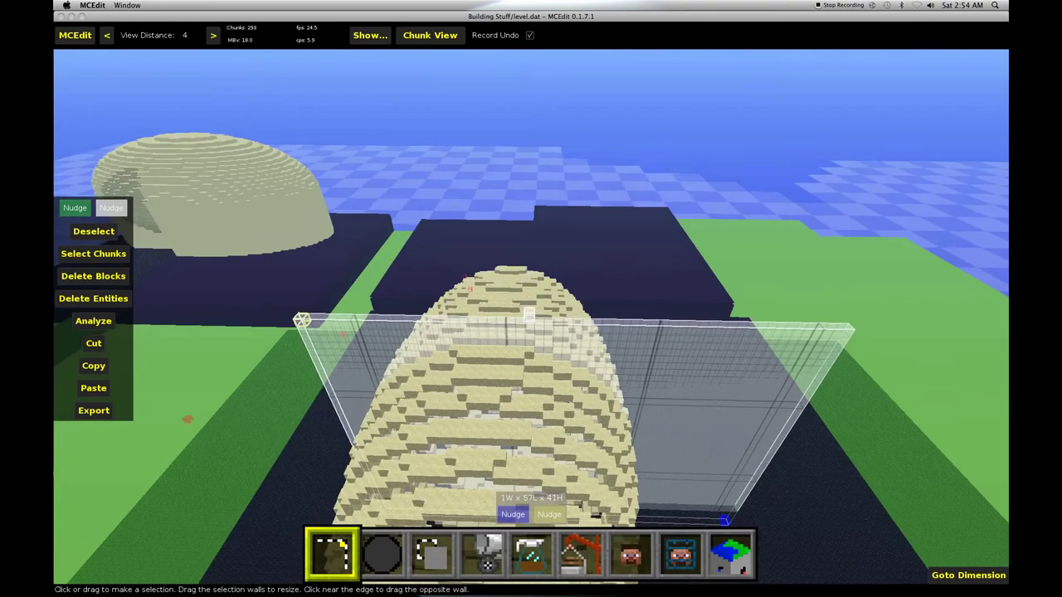
key(a)
key(w)
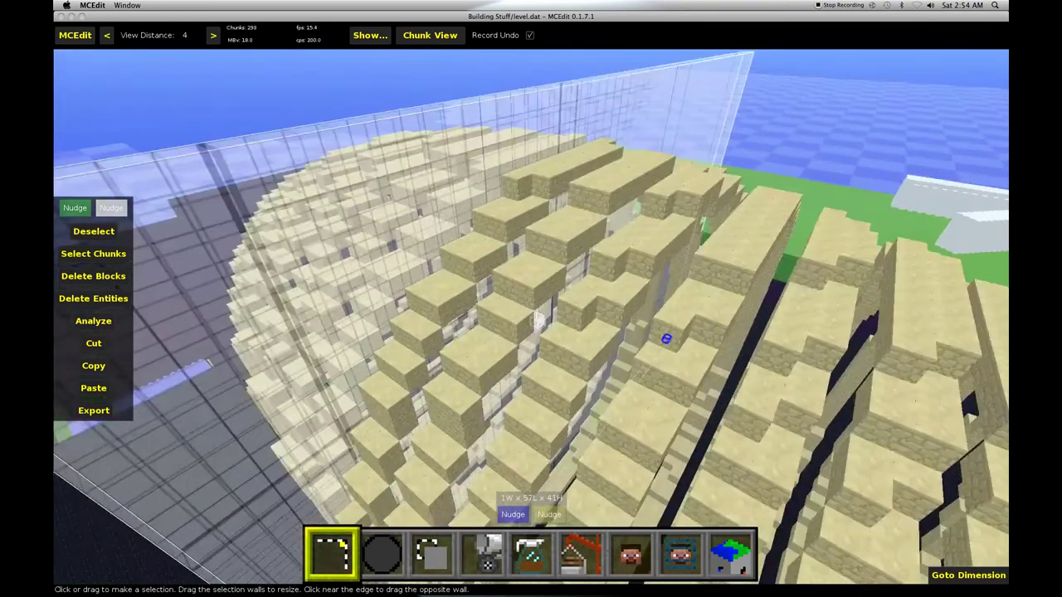
key(s)
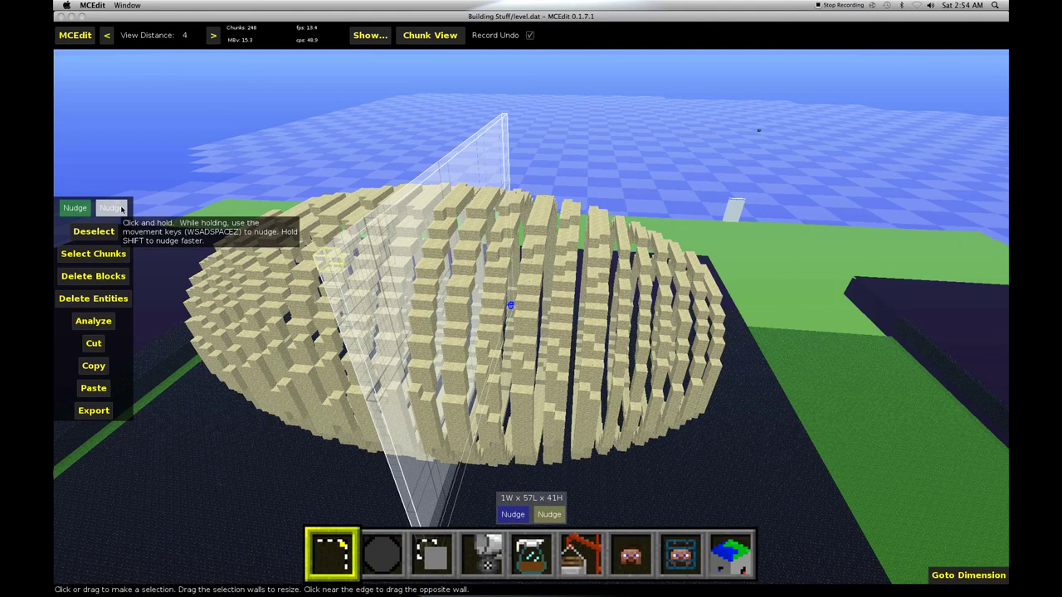
Nudge the slice selection sideways along the ellipsoid's length and clear the selection.
key(d)
key(d)
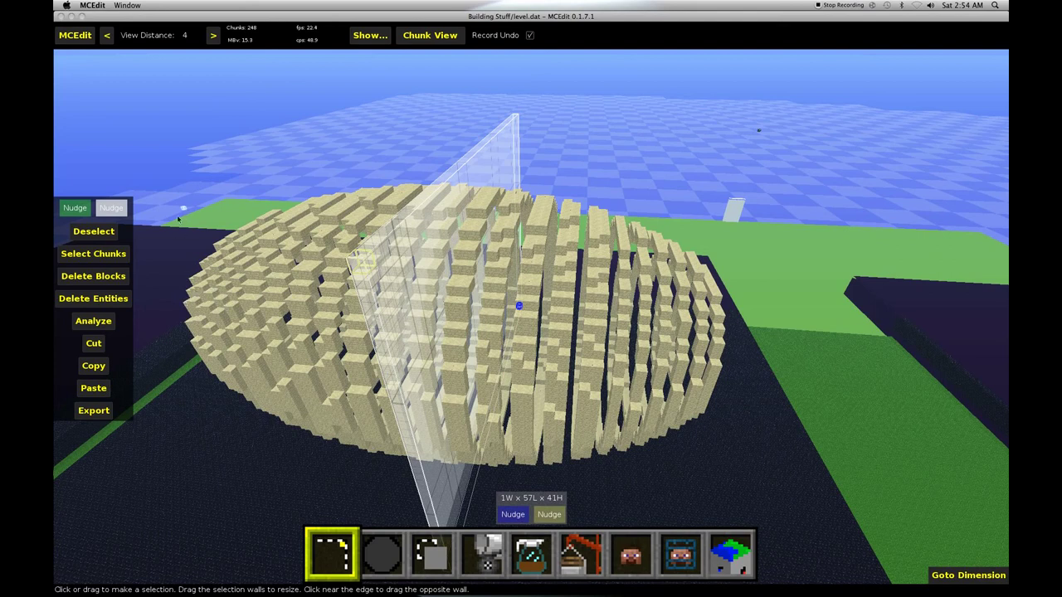
click(100, 232)
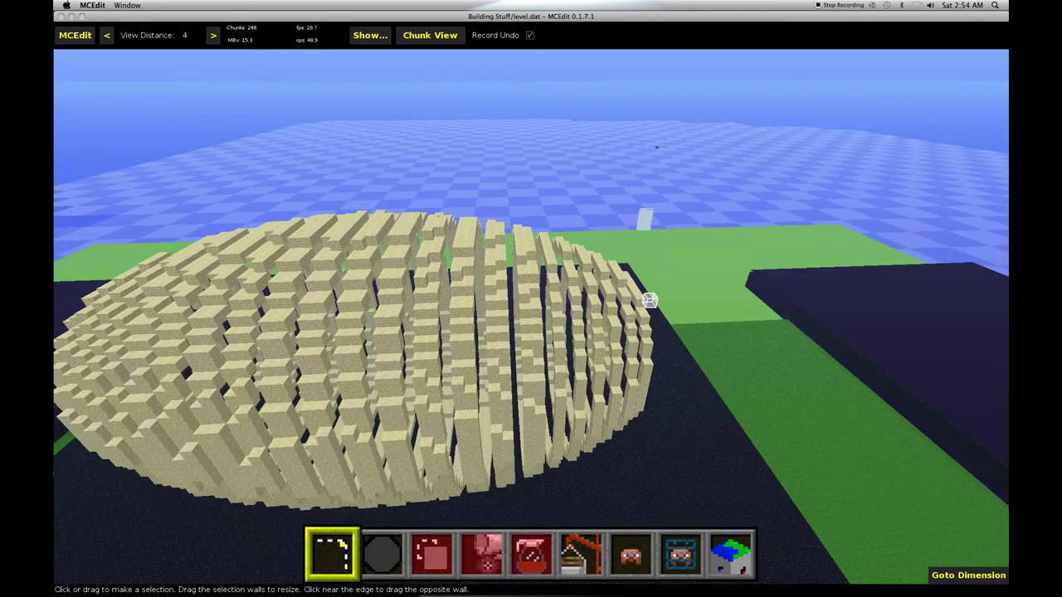
Inspect the ribbed sandstone ellipsoid from outside and inside, including the rib spacing, the floor line and the open ends.
key(w)
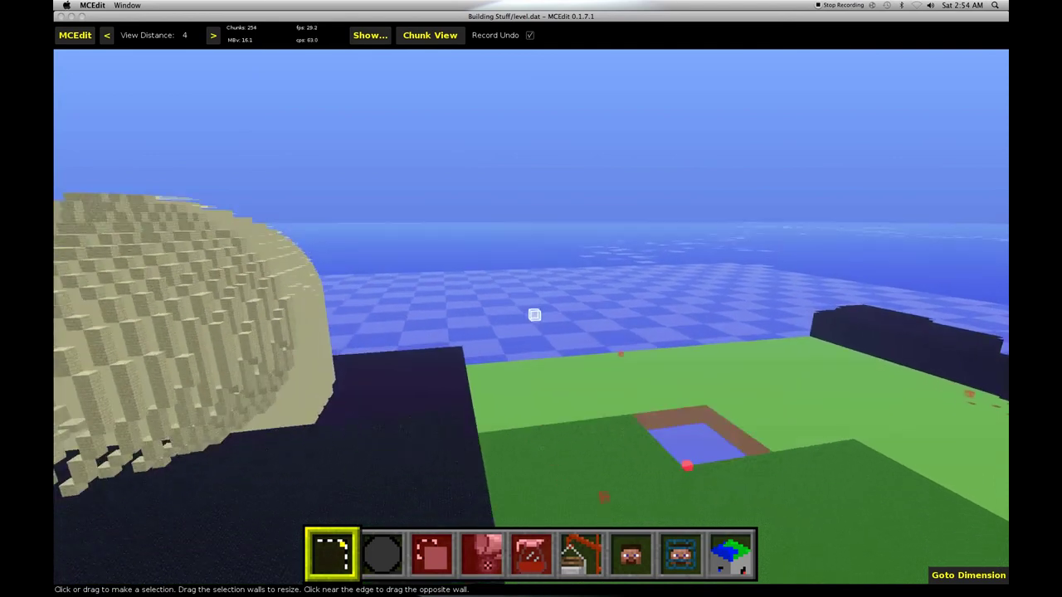
key(s)
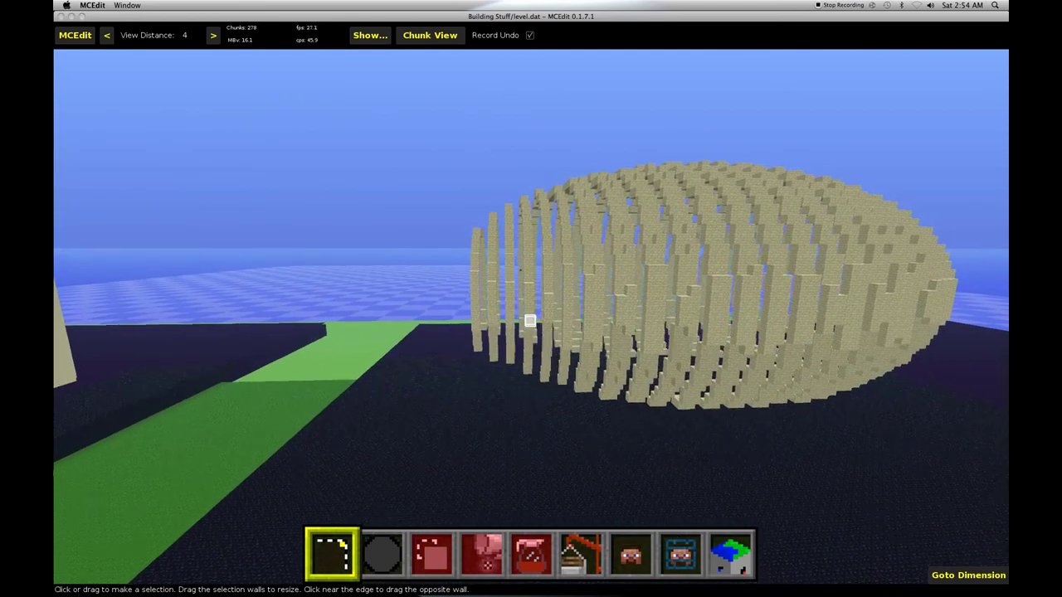
key(d)
key(w)
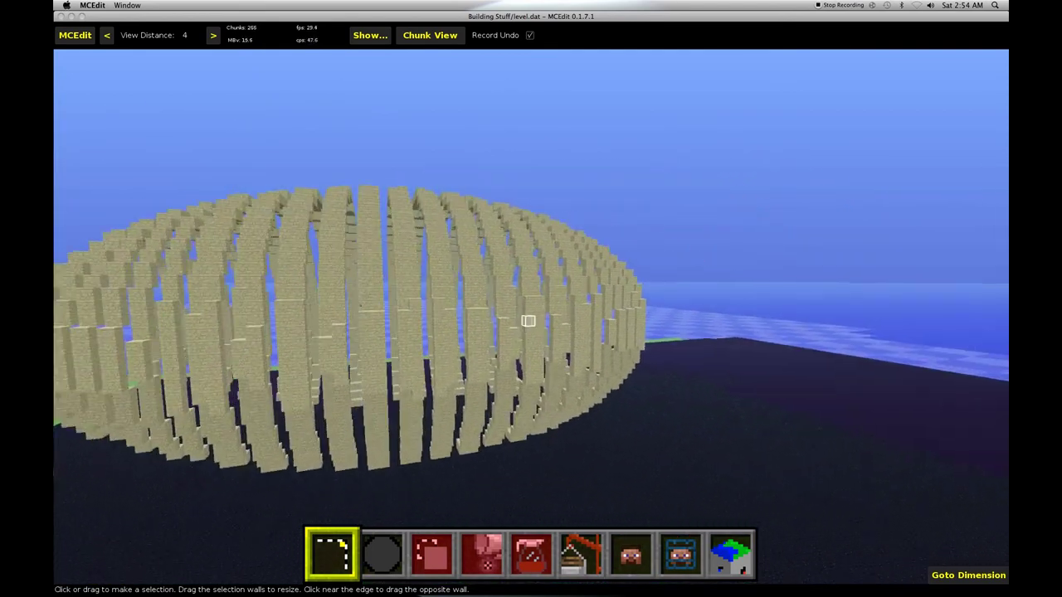
key(s)
key(w)
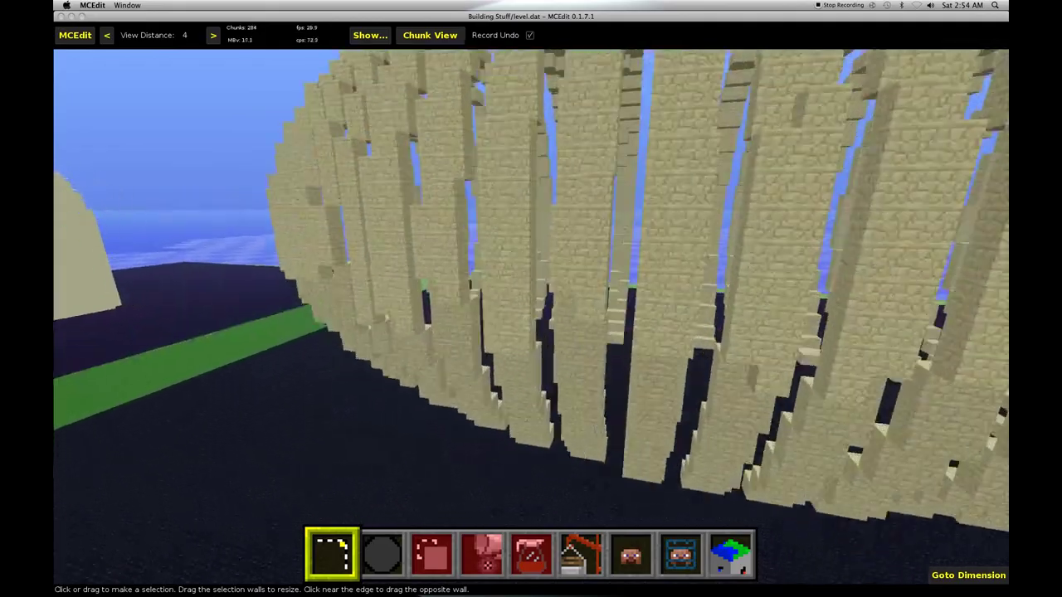
key(w)
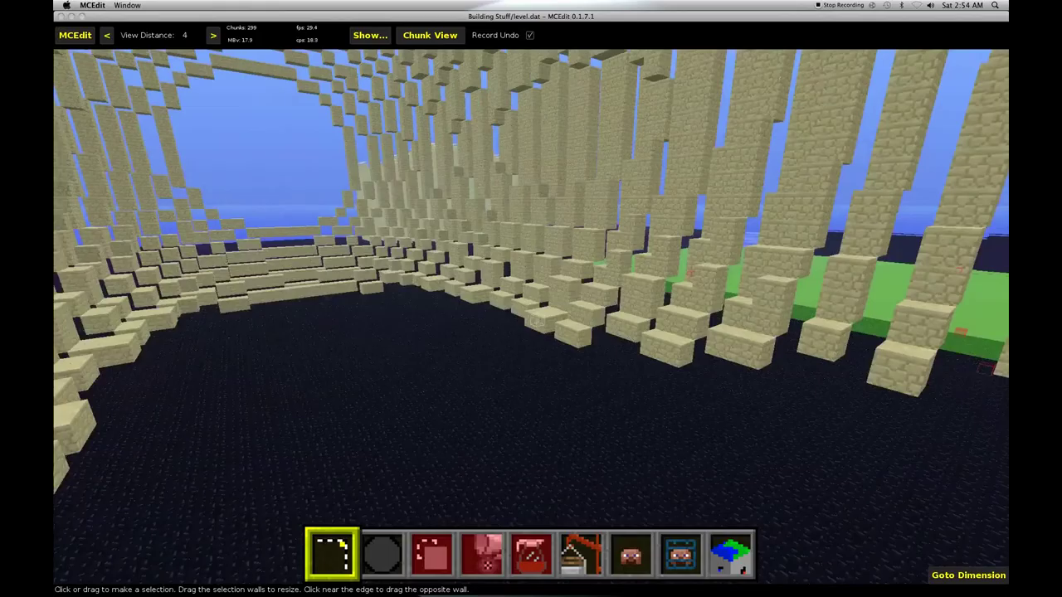
key(q)
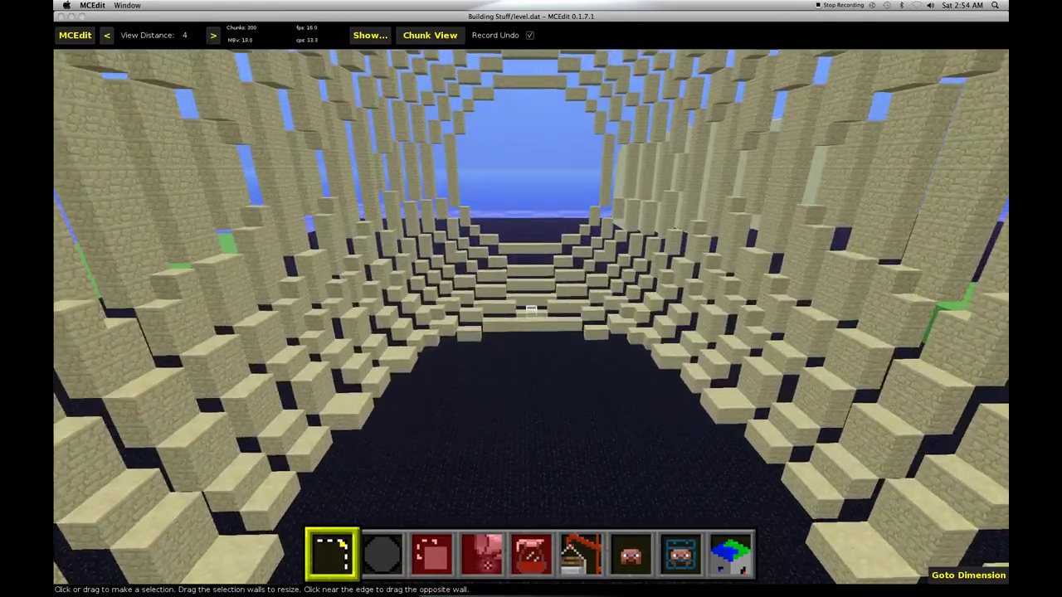
key(w)
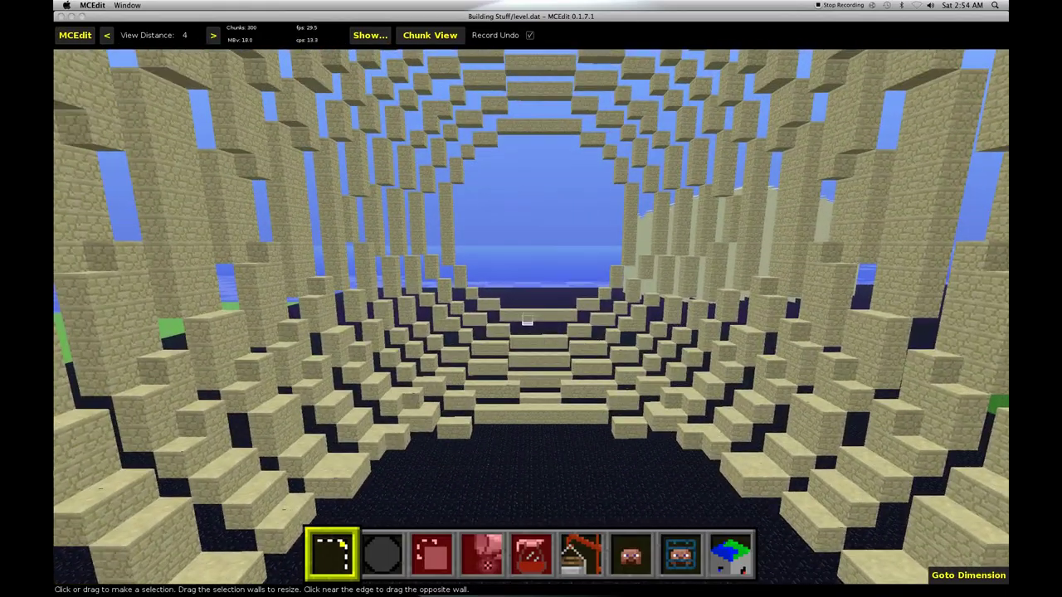
key(w)
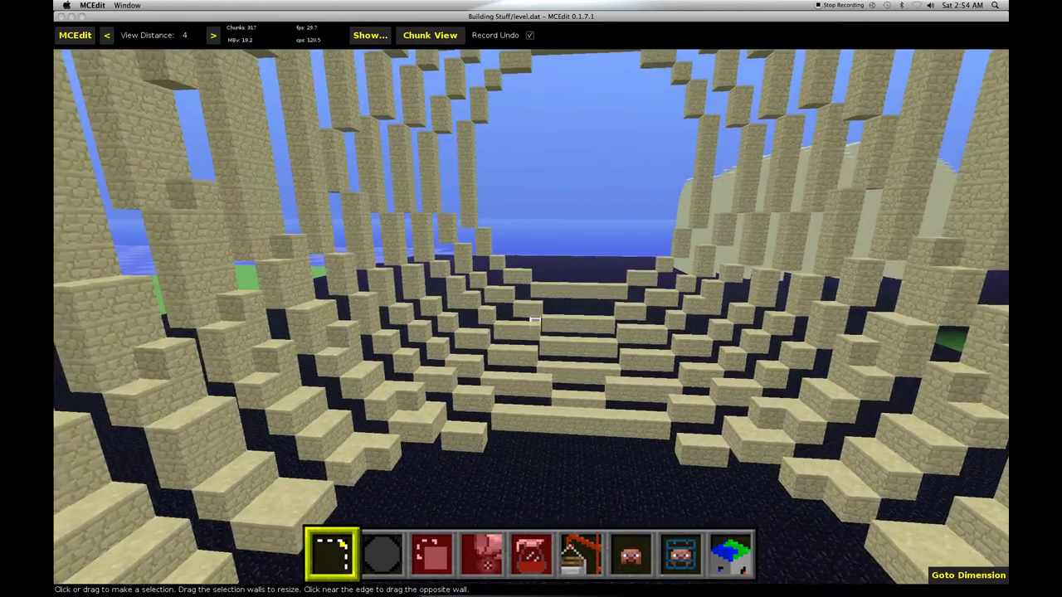
key(i)
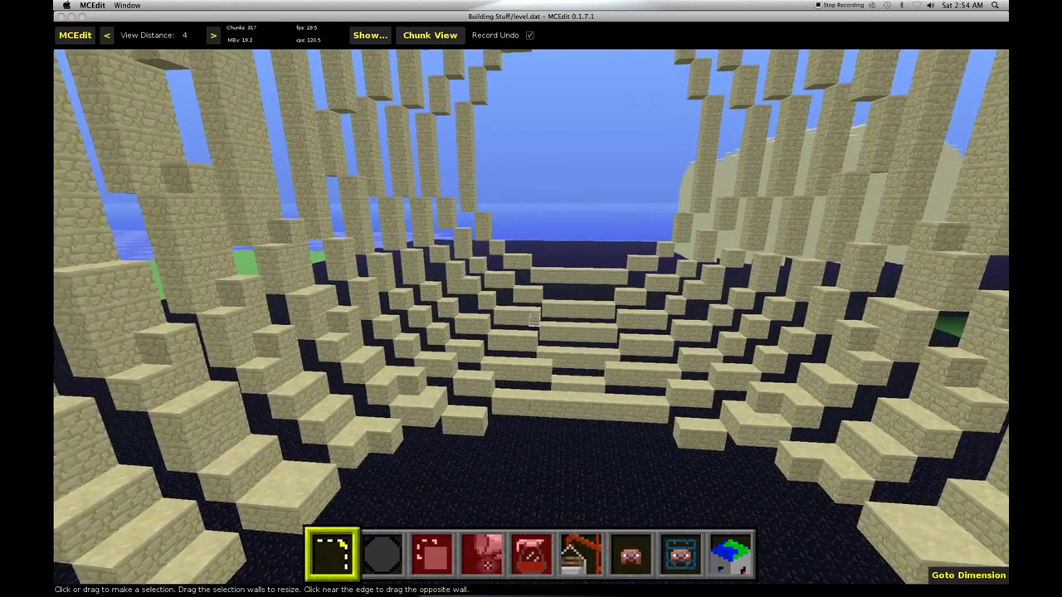
key(l)
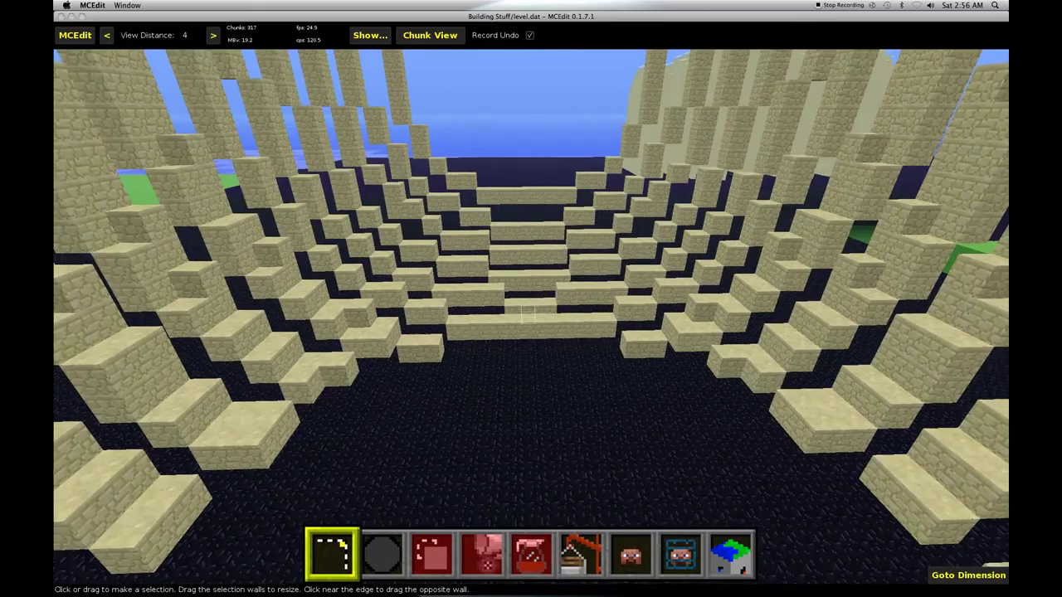
key(i)
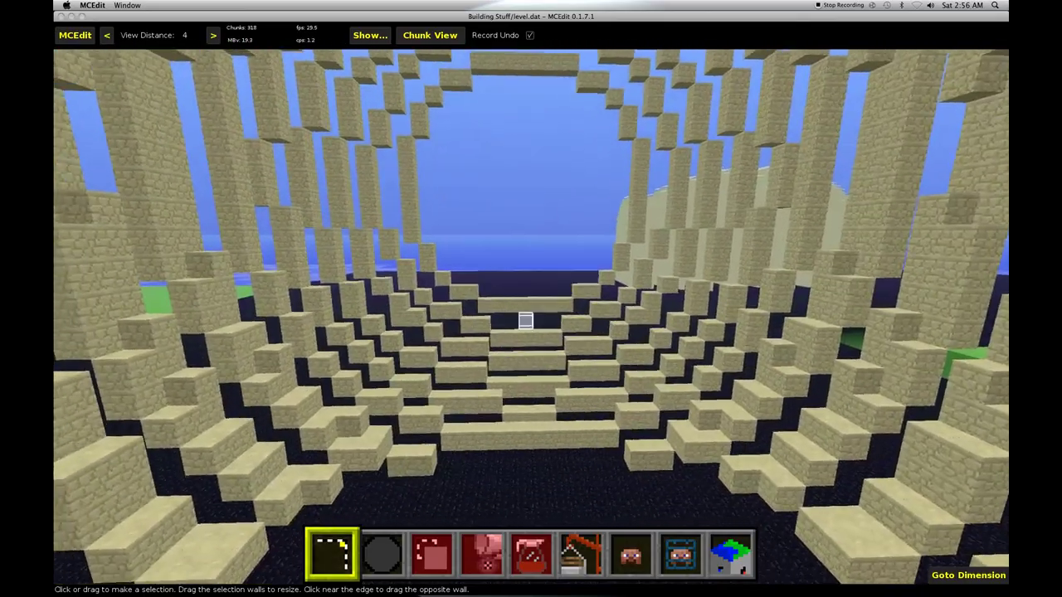
key(s)
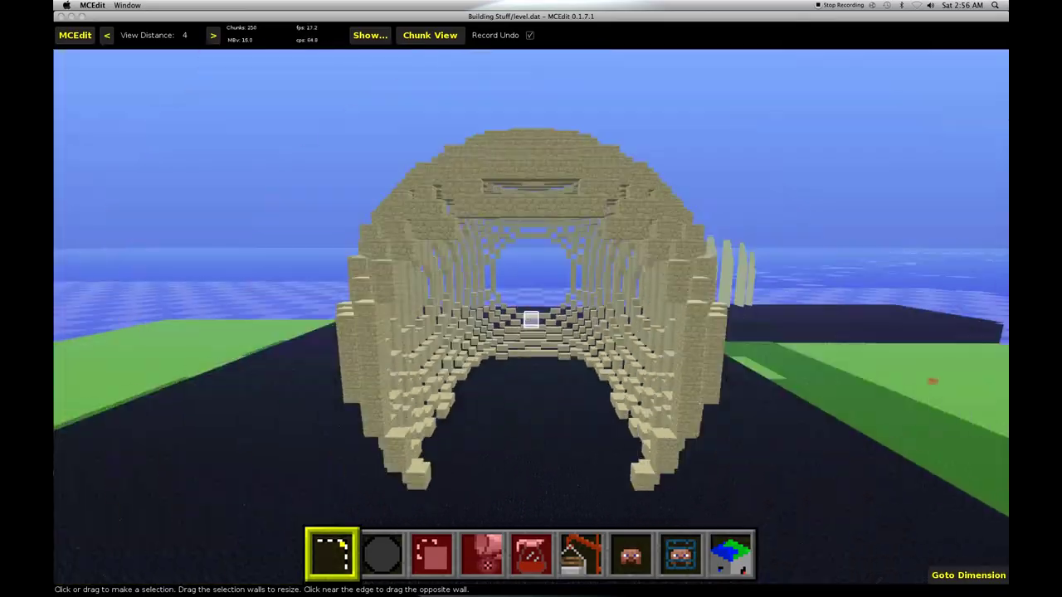
key(w)
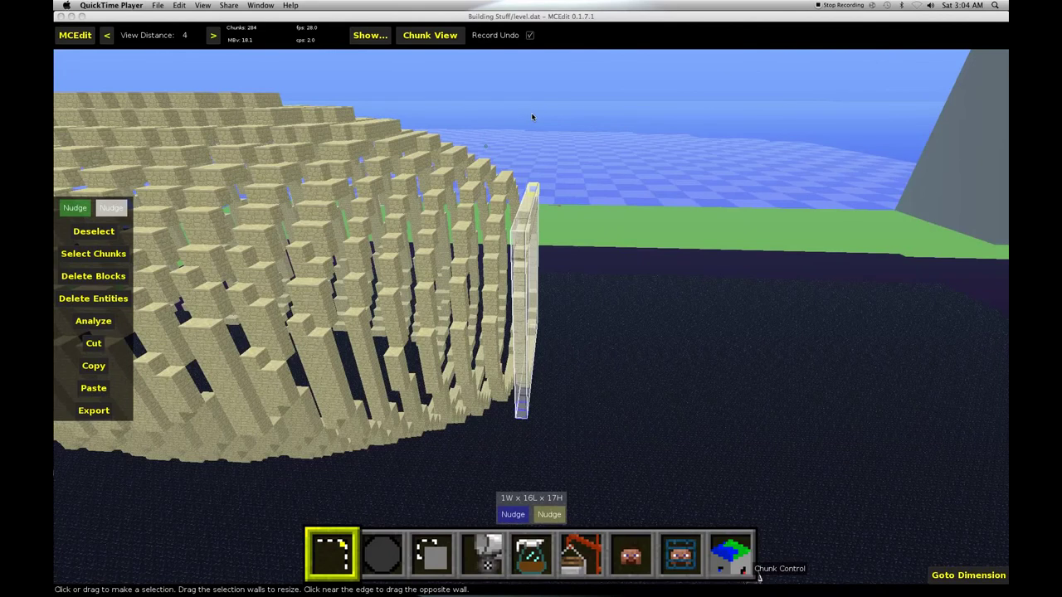
click(602, 18)
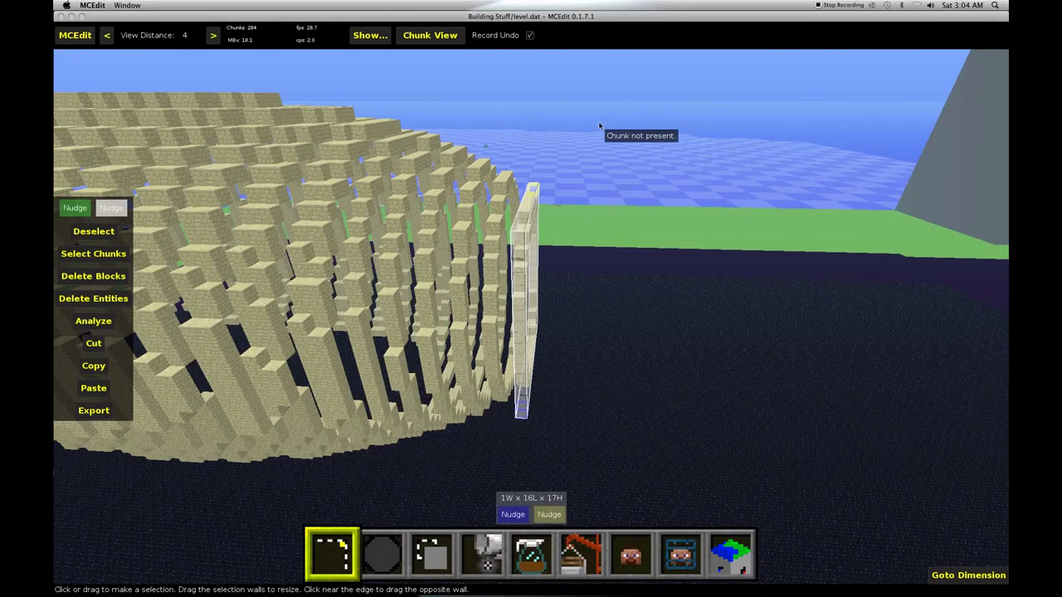
Examine the one-block-wide slice selection around the ellipsoid's end rib from the side and from the end.
right_click(559, 134)
key(w)
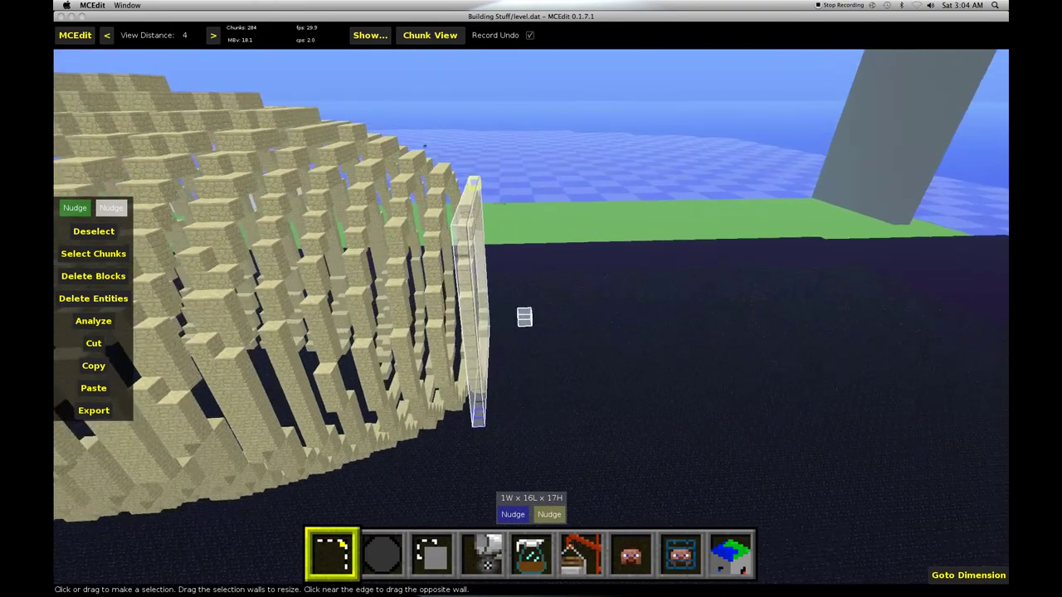
key(s)
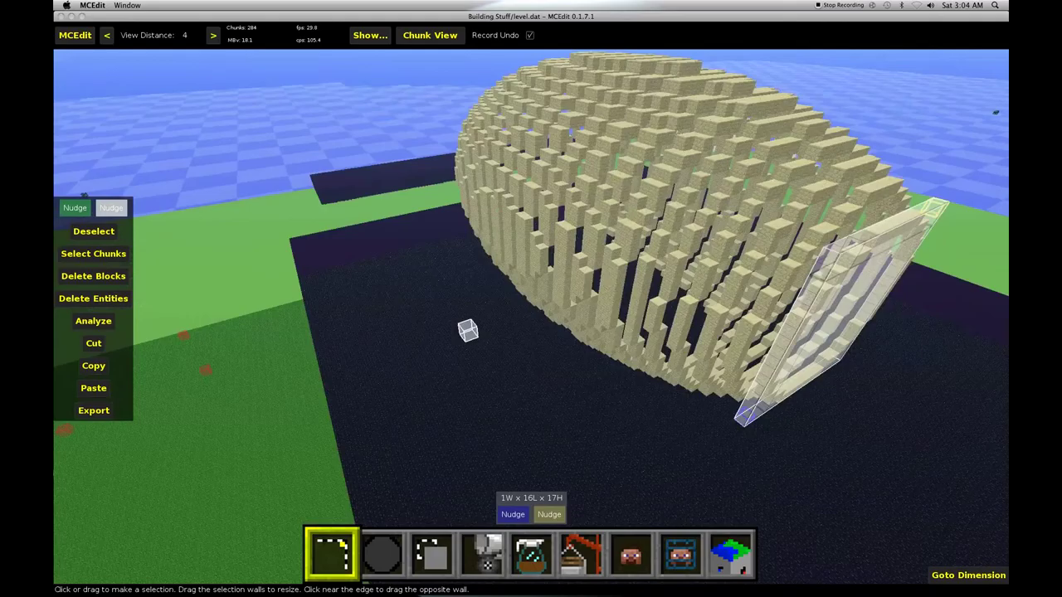
key(w)
key(s)
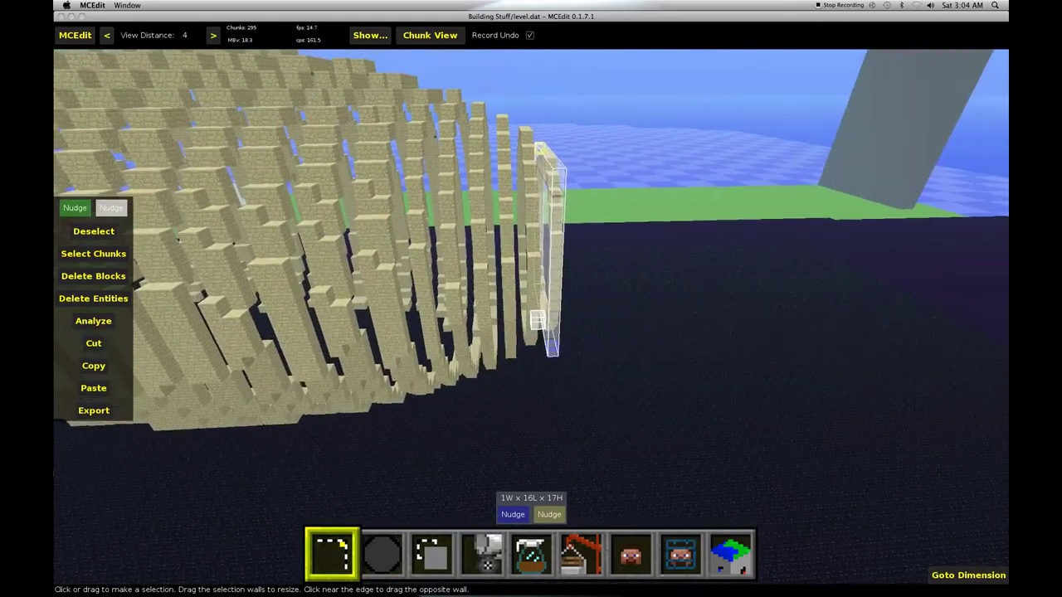
key(w)
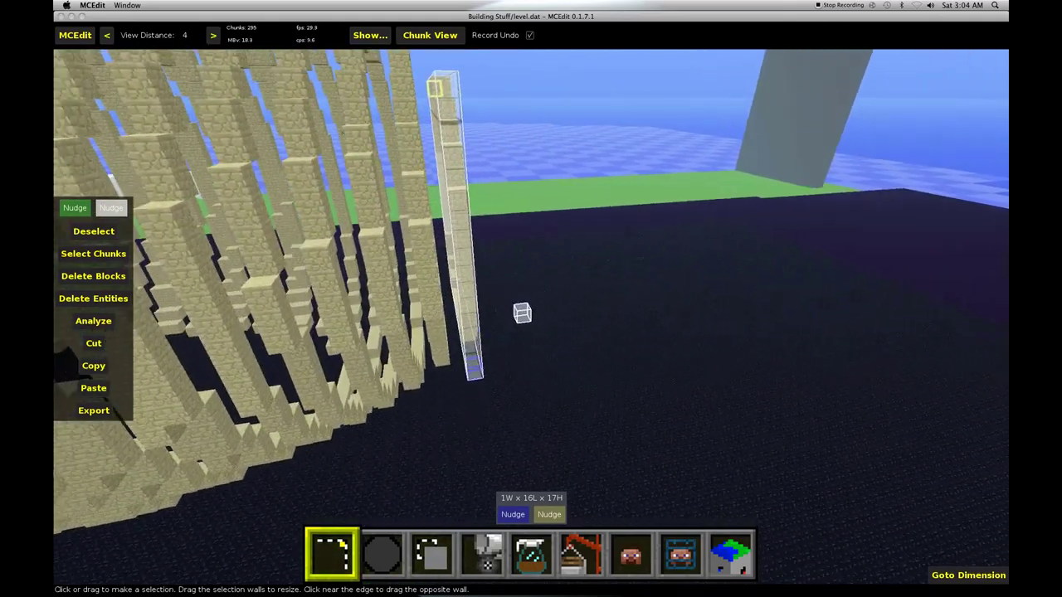
key(w)
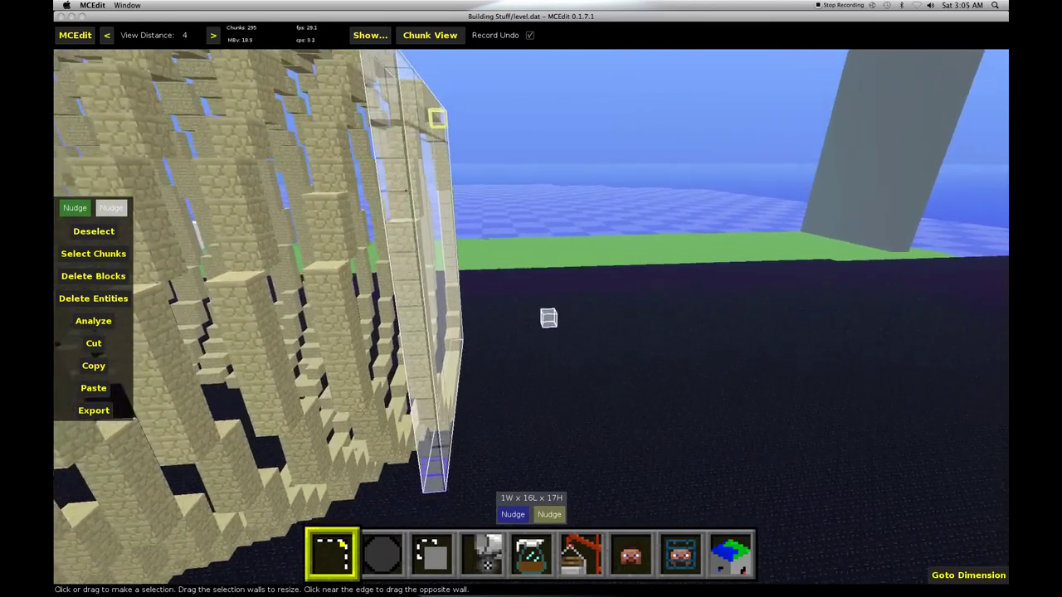
key(s)
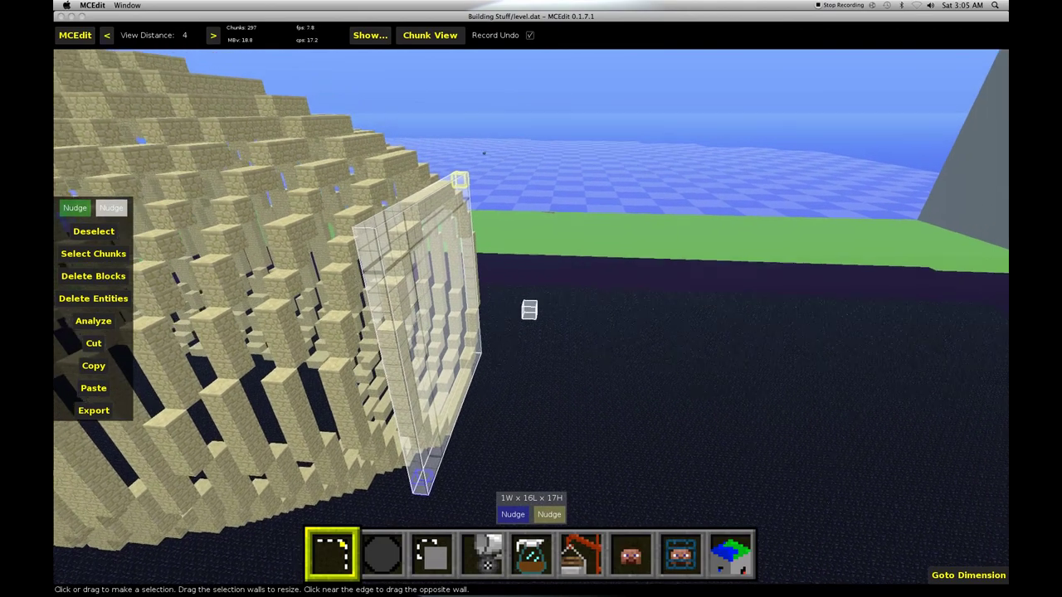
key(w)
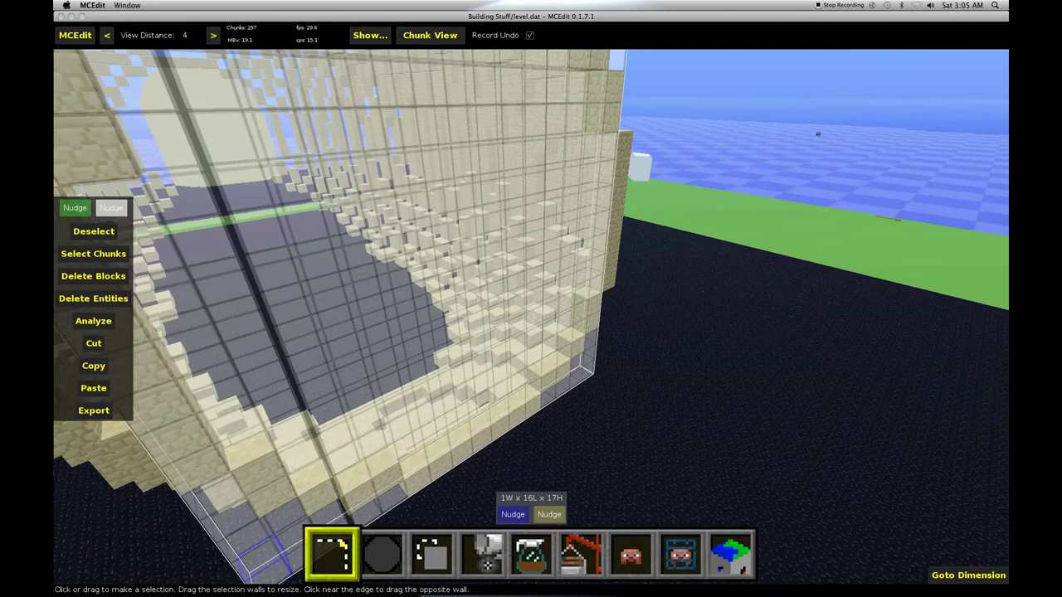
key(d)
key(q)
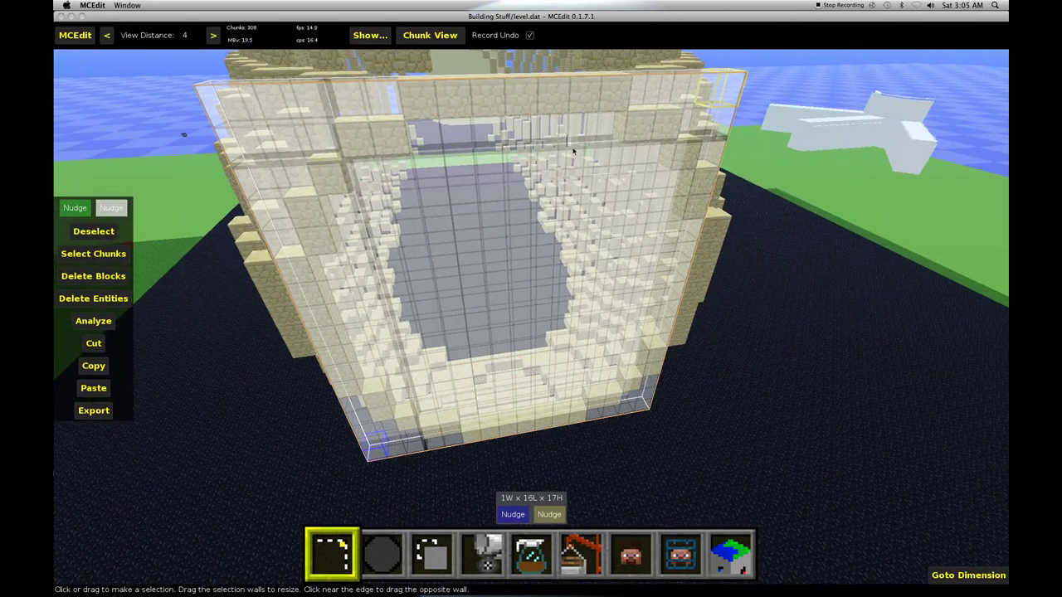
Extend the slice selection sideways by one block to 1 W x 17 L x 17 H.
click(549, 516)
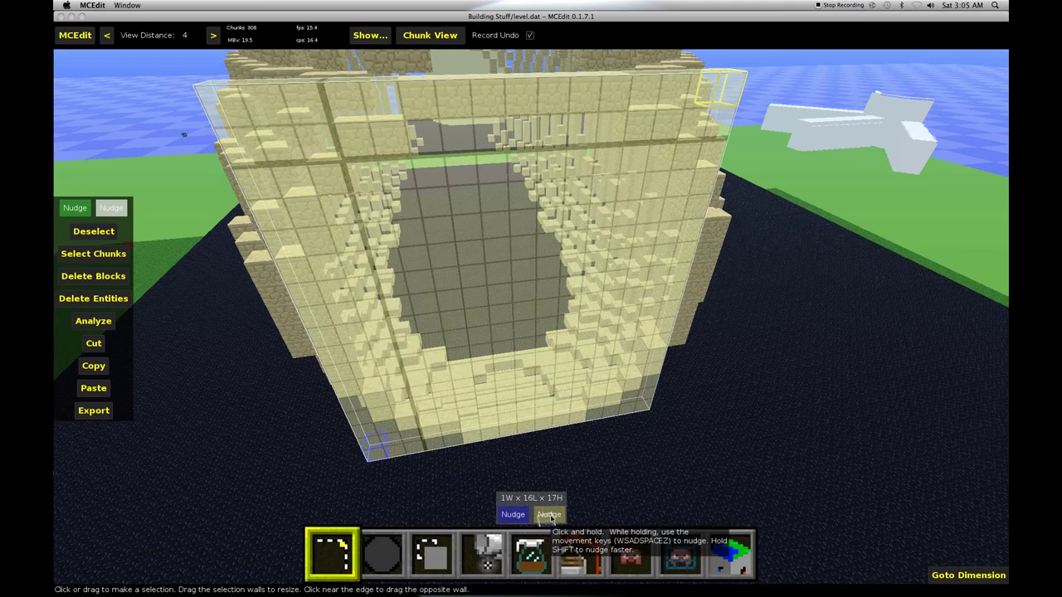
key(d)
right_click(654, 474)
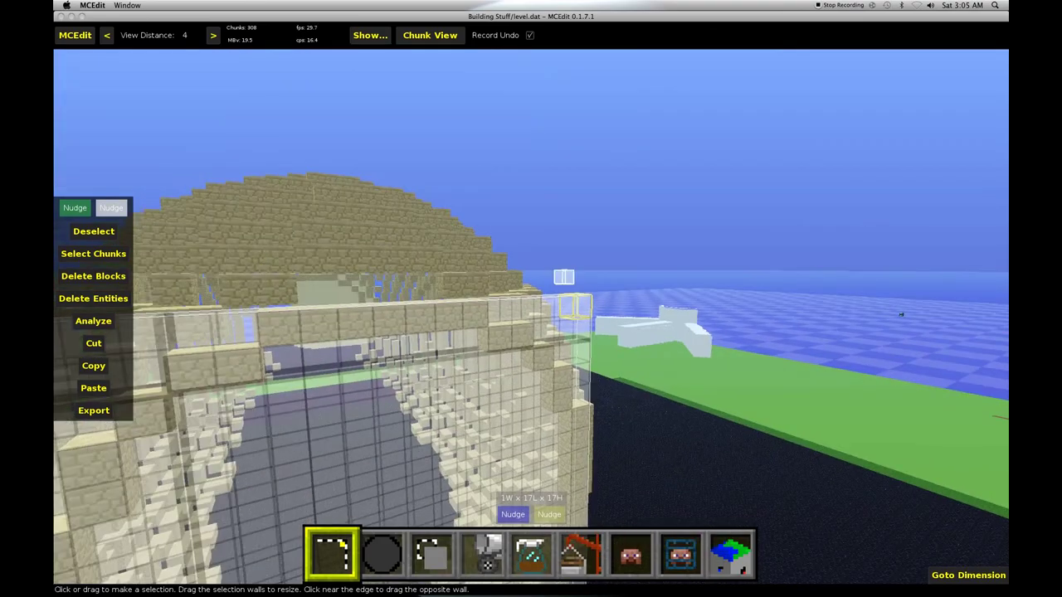
Nudge the blocks of the selected end rib one block and back, and lower them by three blocks.
key(w)
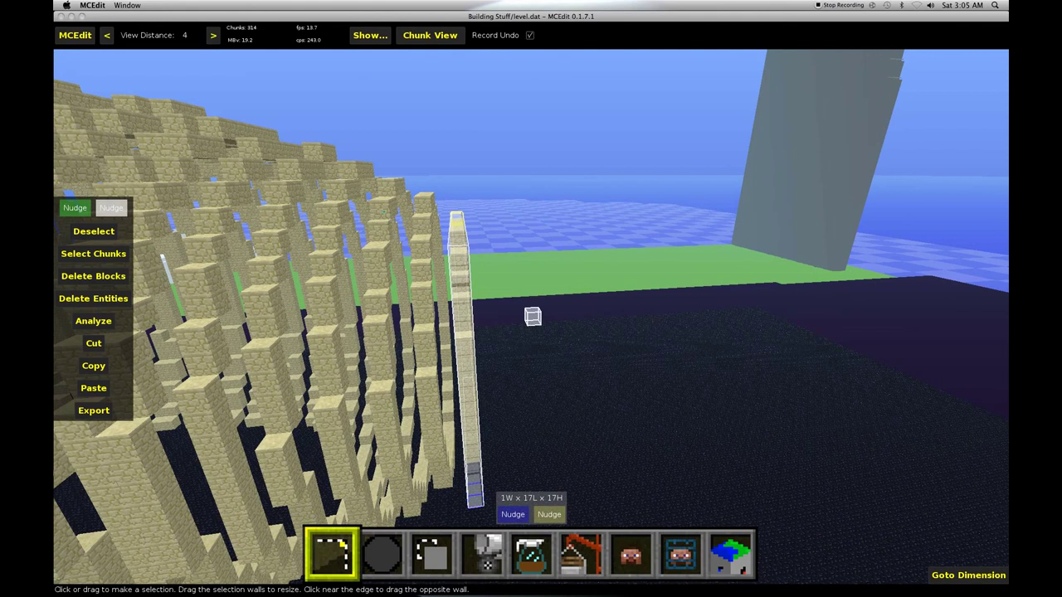
mouse_move(533, 315)
right_down()
mouse_move(526, 323)
mouse_move(537, 319)
right_up()
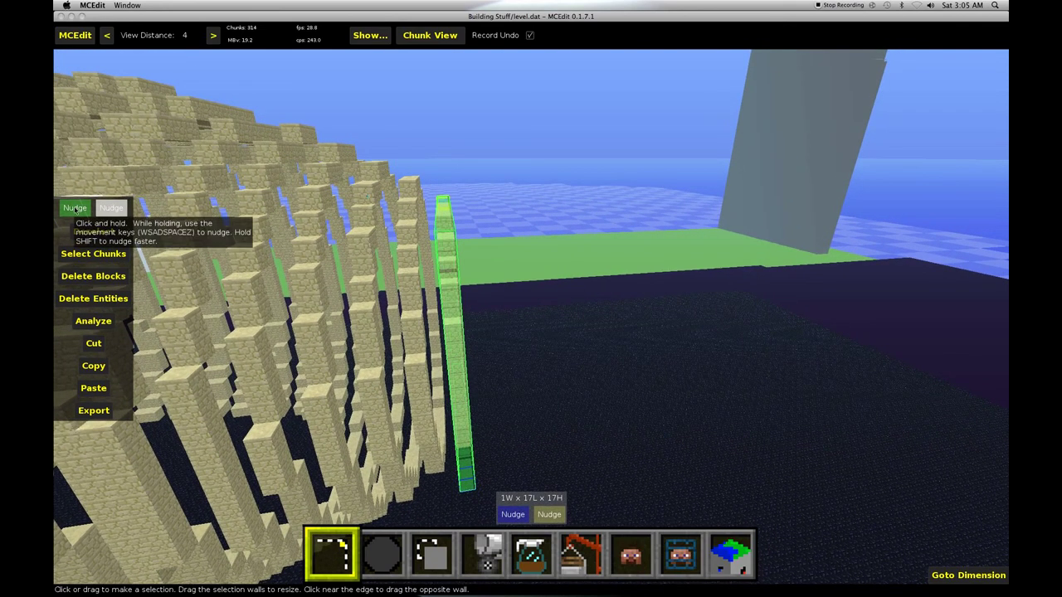
click(75, 210)
key(s)
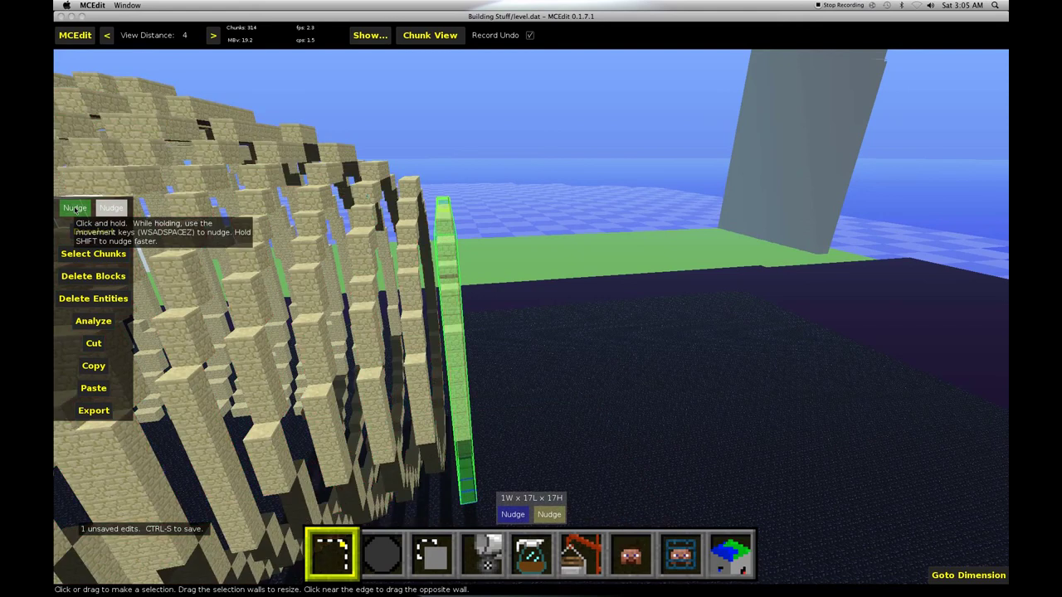
key(w)
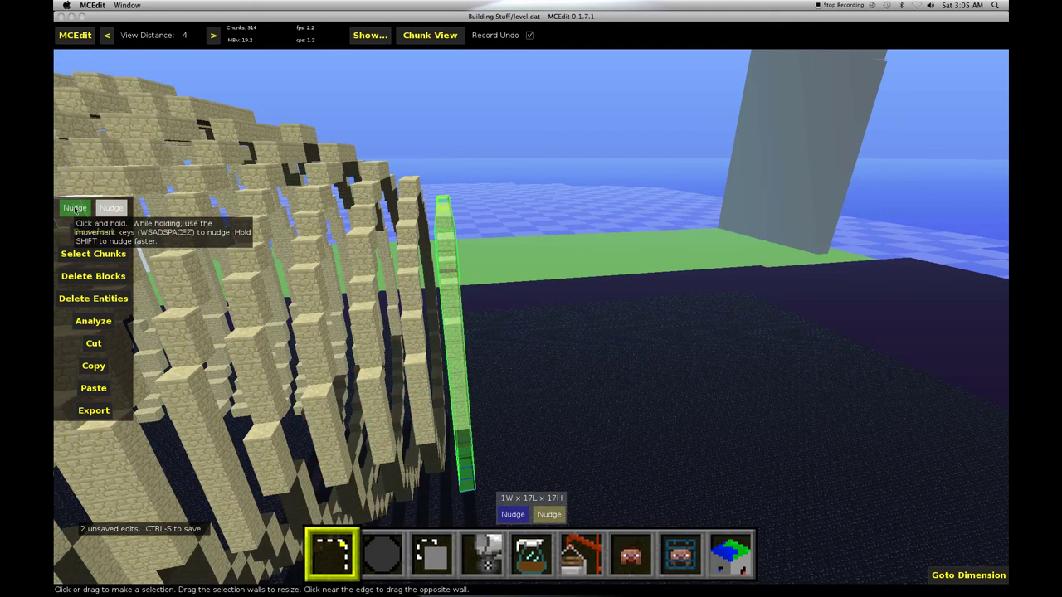
key(z)
key(z)
key(z)
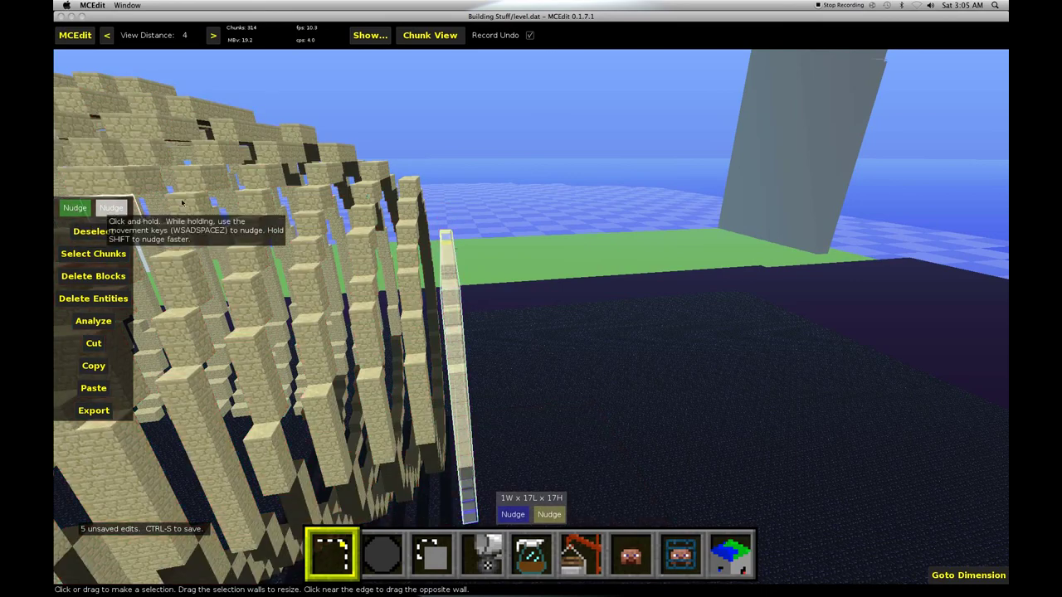
Lower the blocks of the selected end rib by four more blocks, checking the shift from the open end.
right_click(453, 180)
key(w)
key(d)
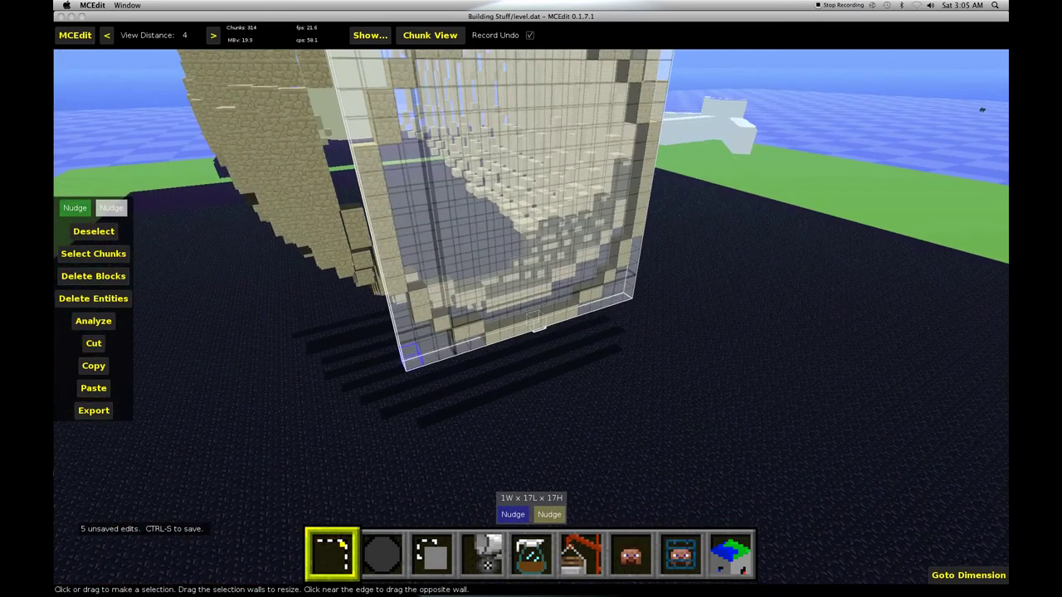
right_click(452, 180)
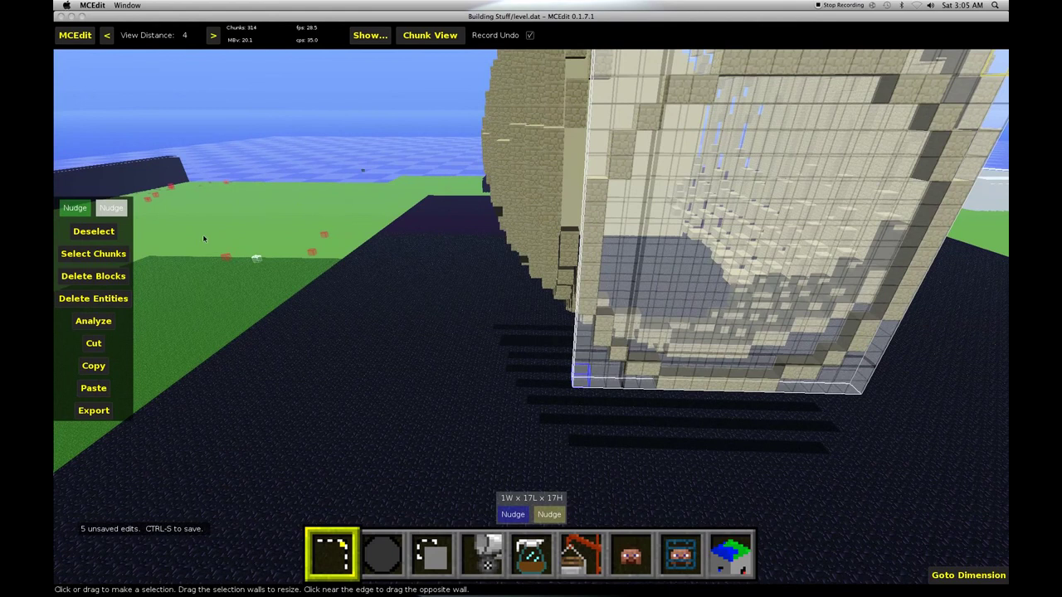
click(75, 209)
key(z)
key(z)
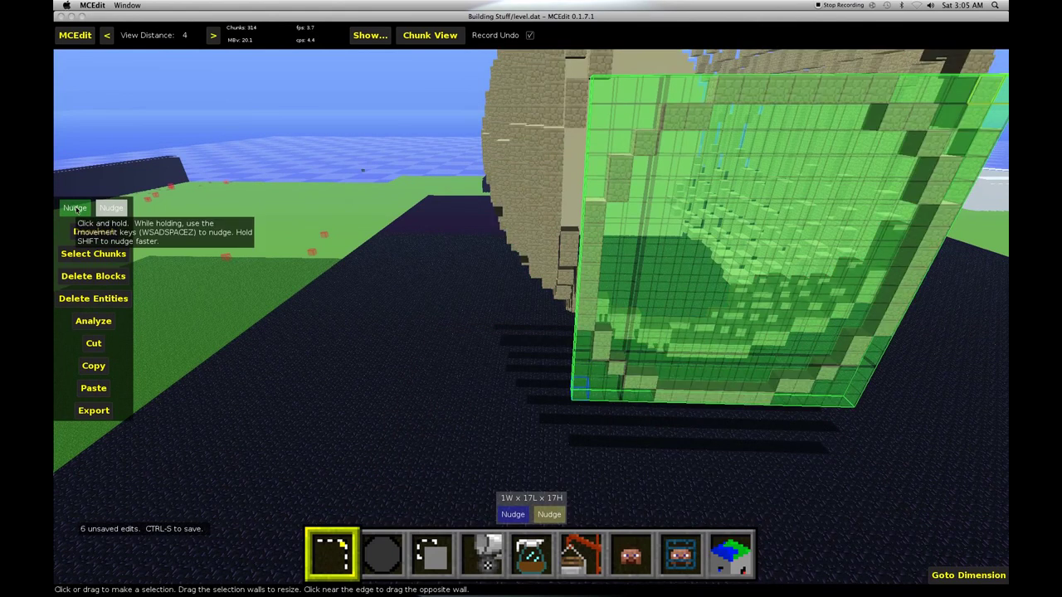
key(z)
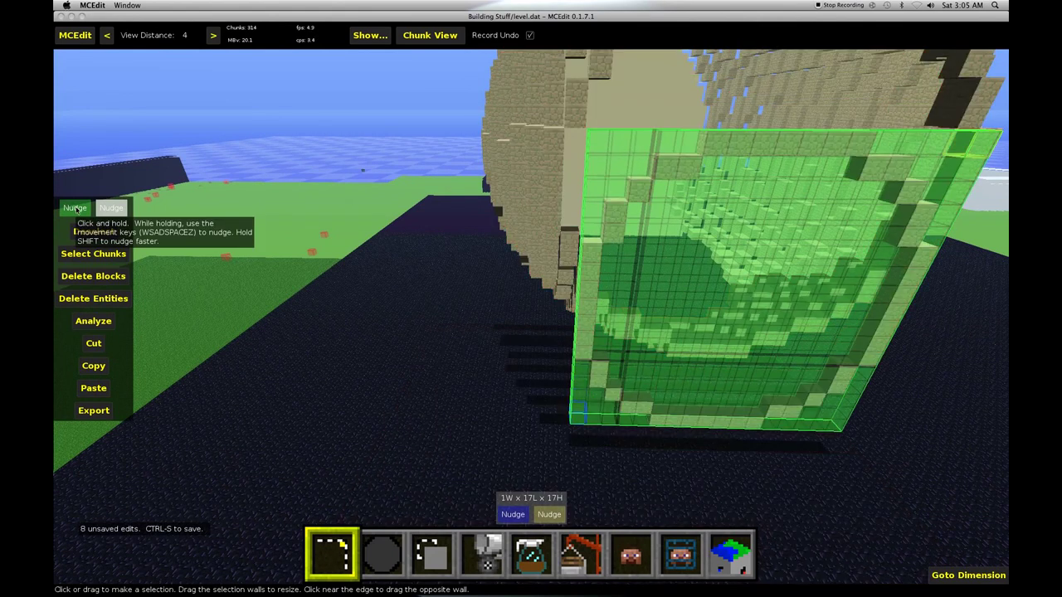
key(z)
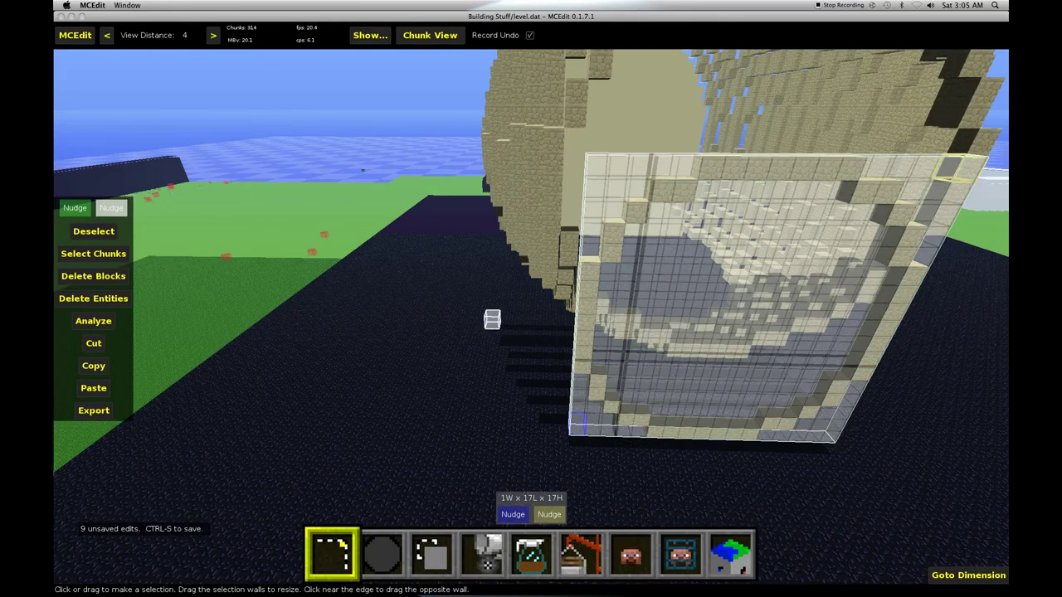
Nudge only the selection box from the lowered rib inward along the ellipsoid's length to the next position.
key(s)
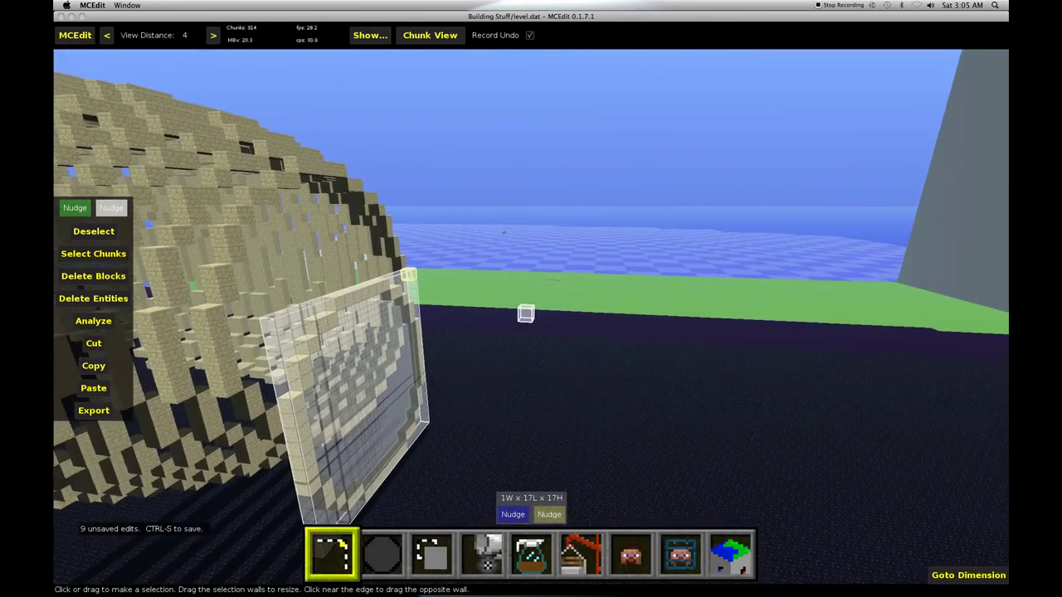
key(a)
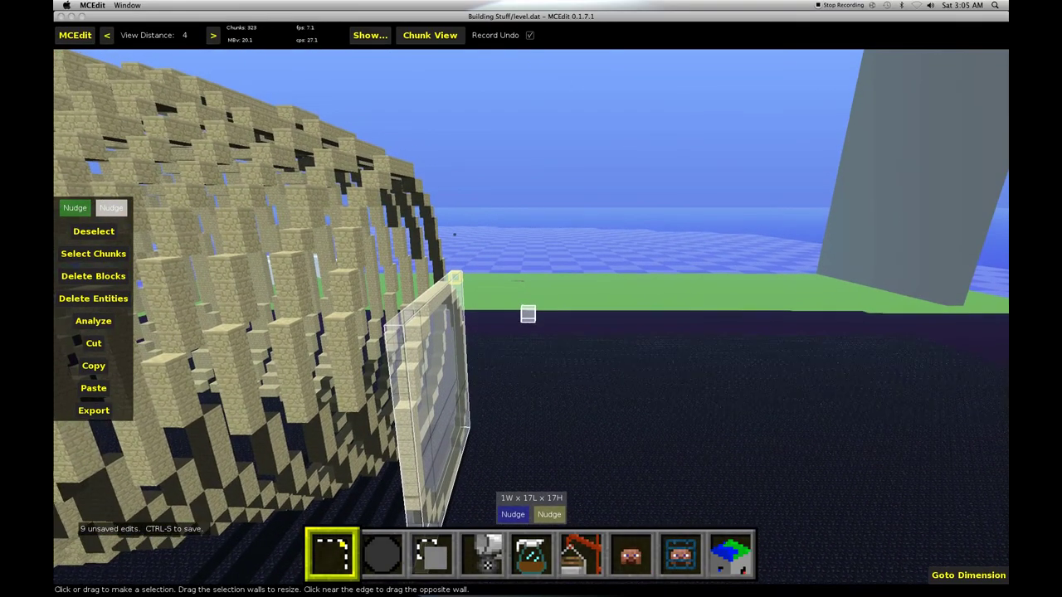
right_drag(527, 315, 255, 176)
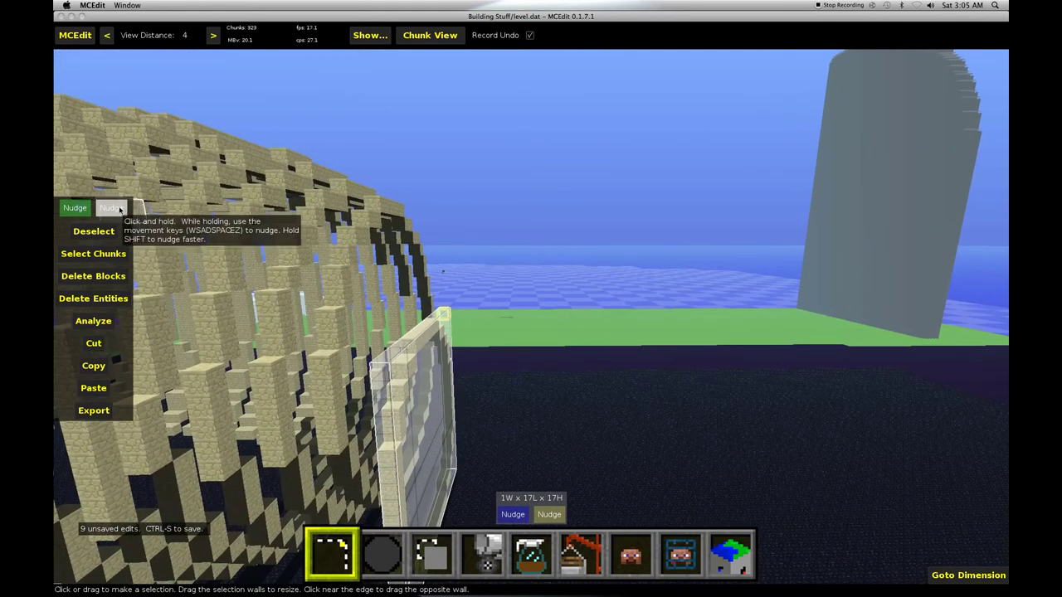
click(117, 210)
key(a)
key(a)
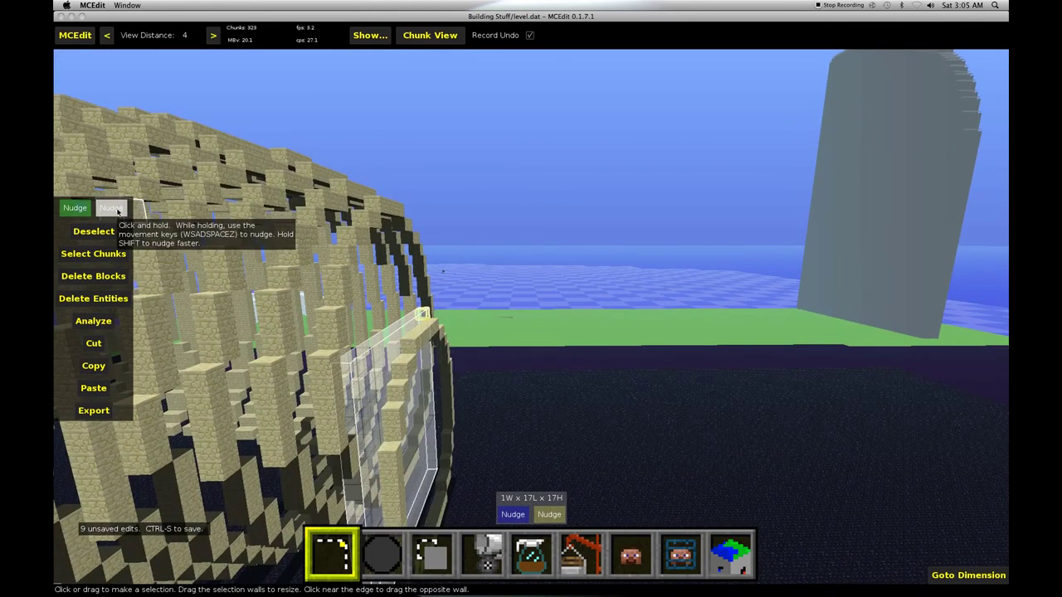
key(a)
drag(117, 212, 117, 212)
key(d)
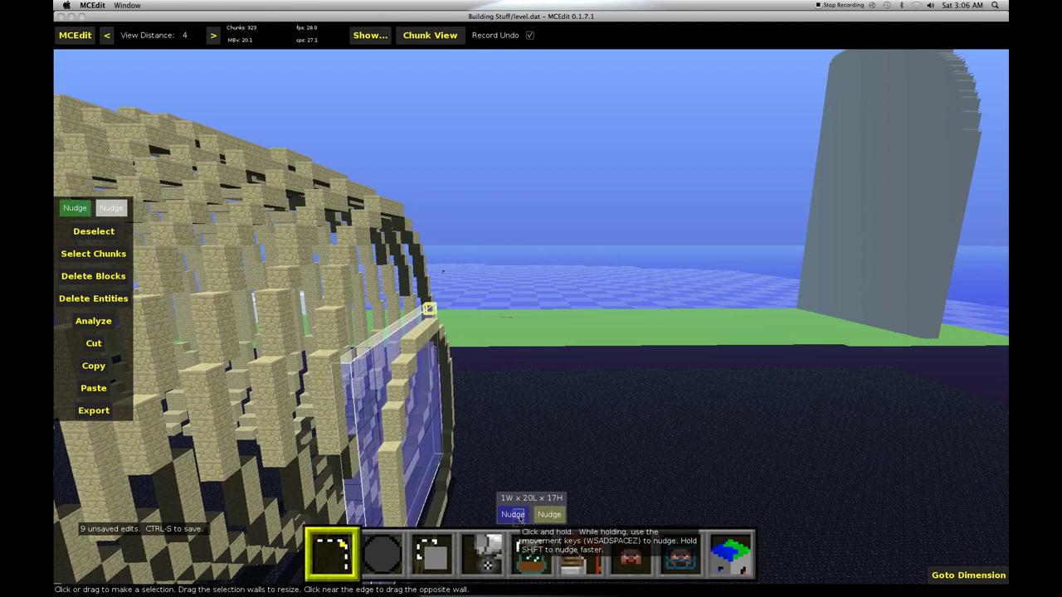
Enlarge the slice selection by nudging its two corners outward and upward to 1 W x 23 L x 27 H.
key(s)
key(s)
key(s)
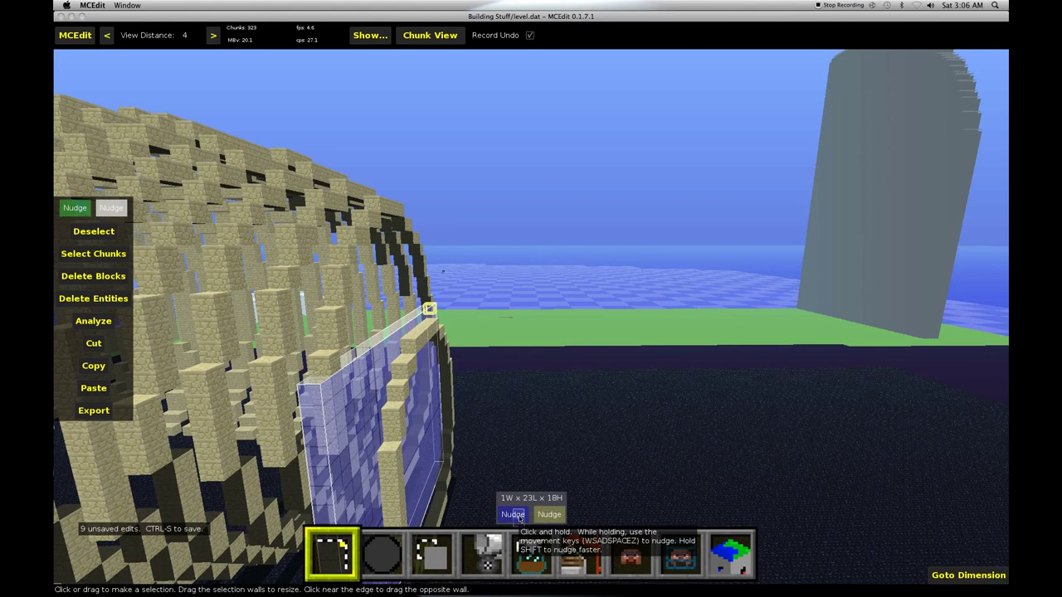
key(space)
key(space)
key(space)
key(space)
key(space)
key(space)
key(space)
key(space)
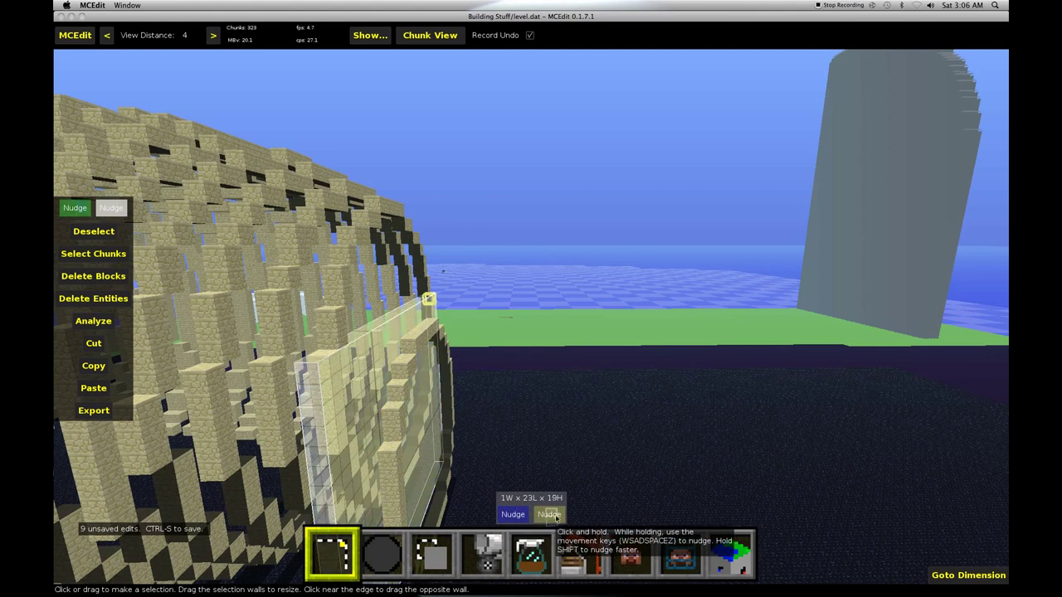
key(space)
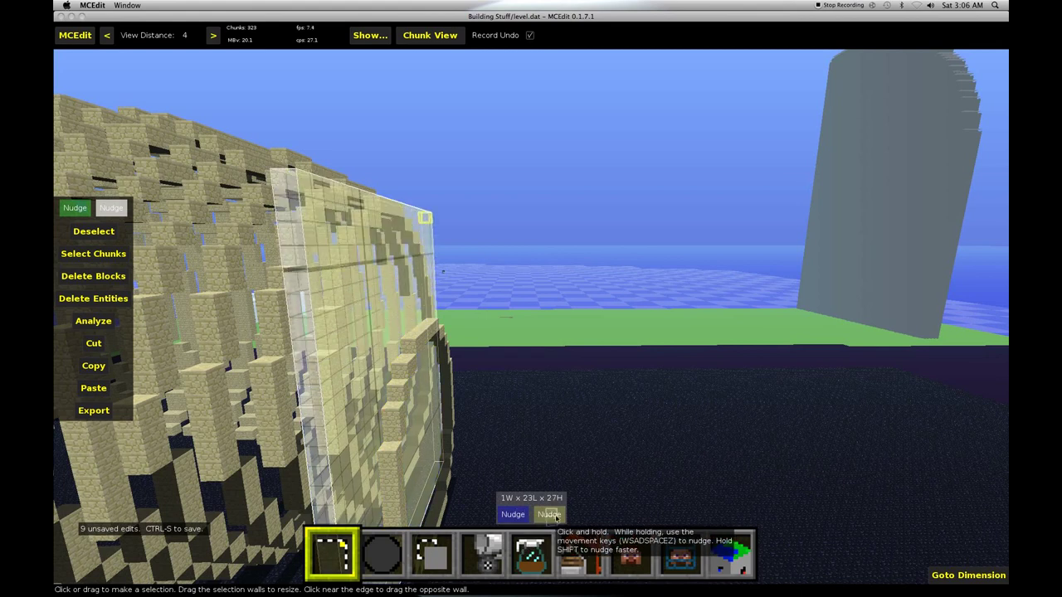
Delete the blocks inside the enlarged one-block-wide slice and clear the selection.
right_click(587, 503)
right_drag(521, 328, 531, 318)
right_click(530, 318)
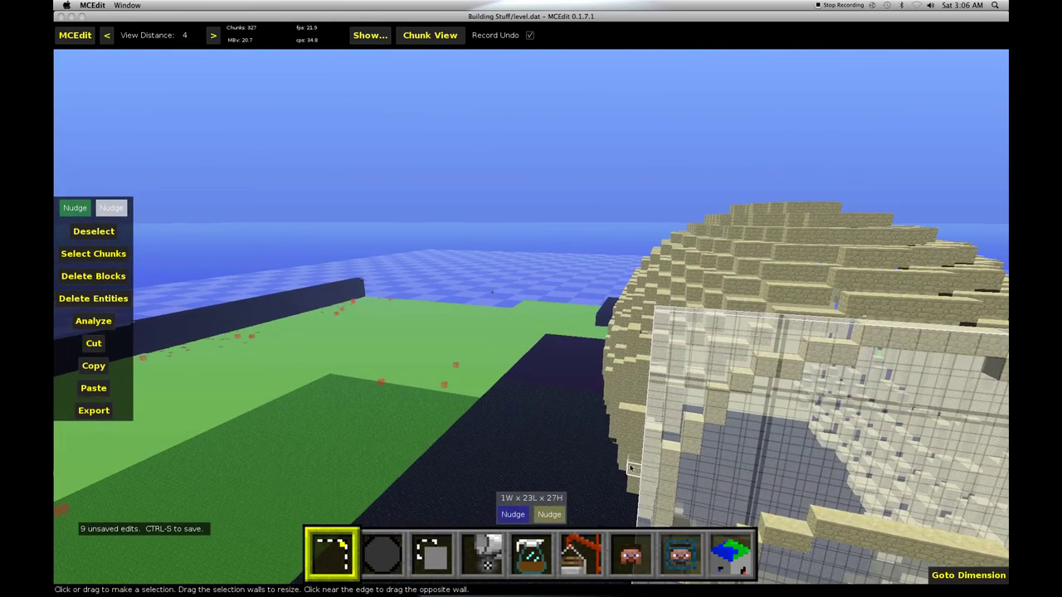
click(101, 282)
key(a)
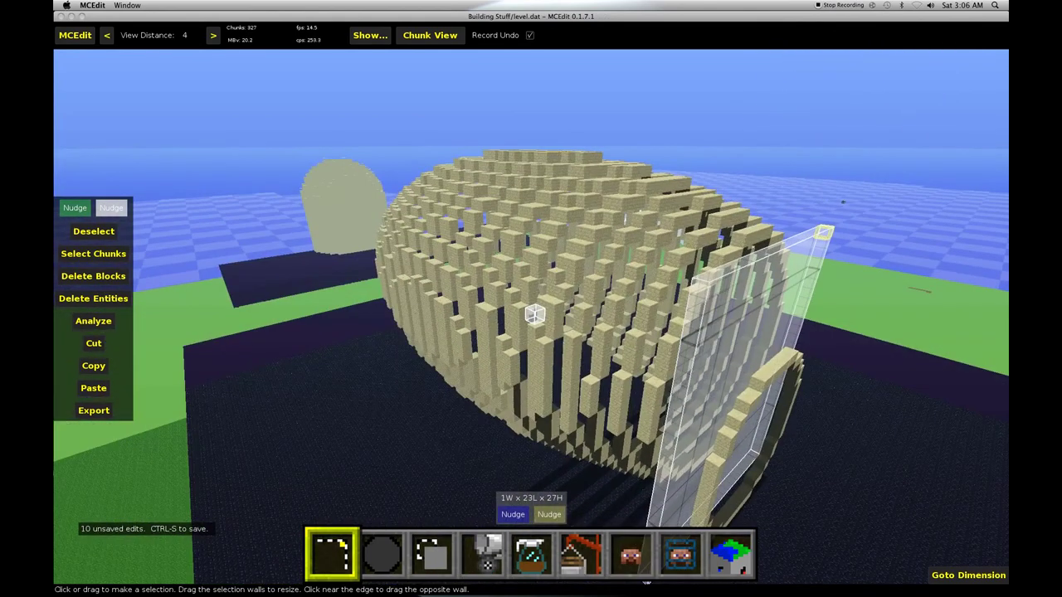
mouse_move(533, 313)
right_down()
mouse_move(542, 311)
mouse_move(533, 322)
mouse_move(531, 304)
mouse_move(495, 309)
mouse_move(531, 312)
mouse_move(538, 317)
mouse_move(512, 312)
mouse_move(533, 322)
mouse_move(556, 310)
mouse_move(506, 327)
mouse_move(536, 316)
right_up()
click(90, 231)
Inspect the separate sandstone frame of widely spaced ribs from the side, from its open end and from above.
key(s)
key(w)
key(s)
key(w)
key(s)
key(s)
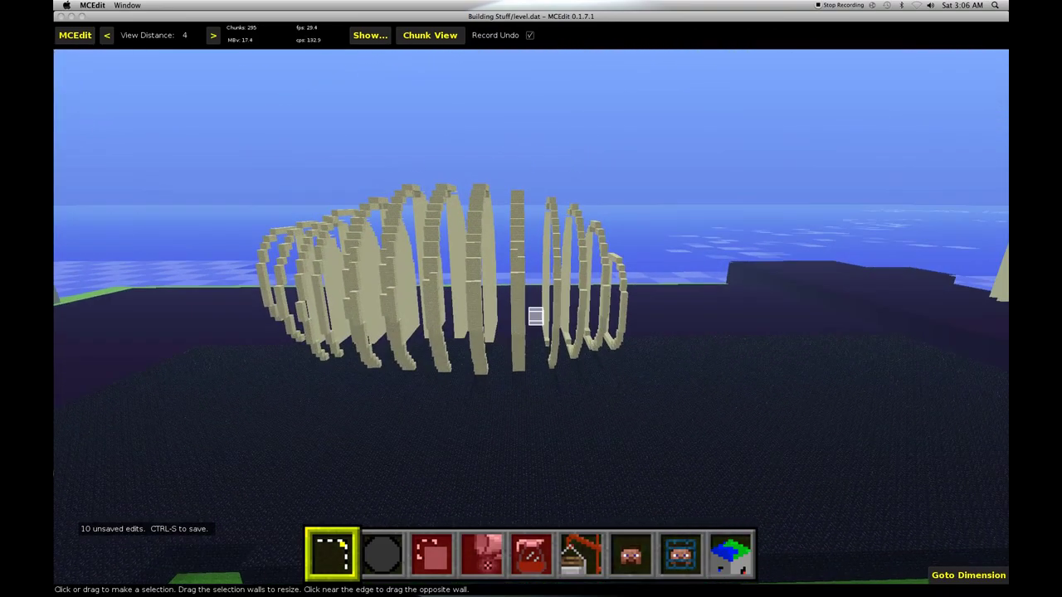
key(w)
right_drag(596, 302, 524, 303)
key(s)
key(d)
key(w)
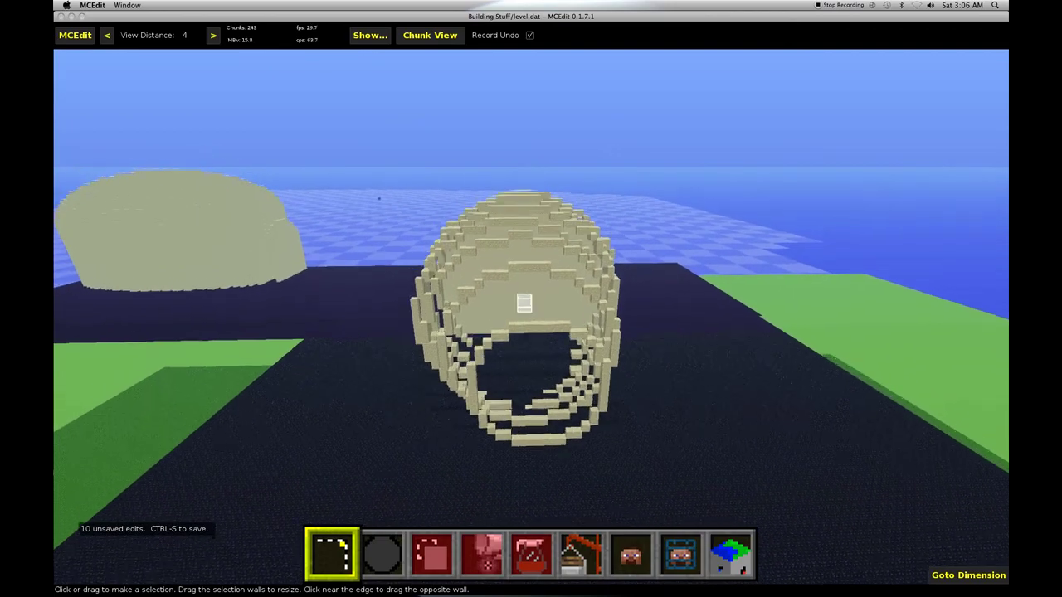
key(w)
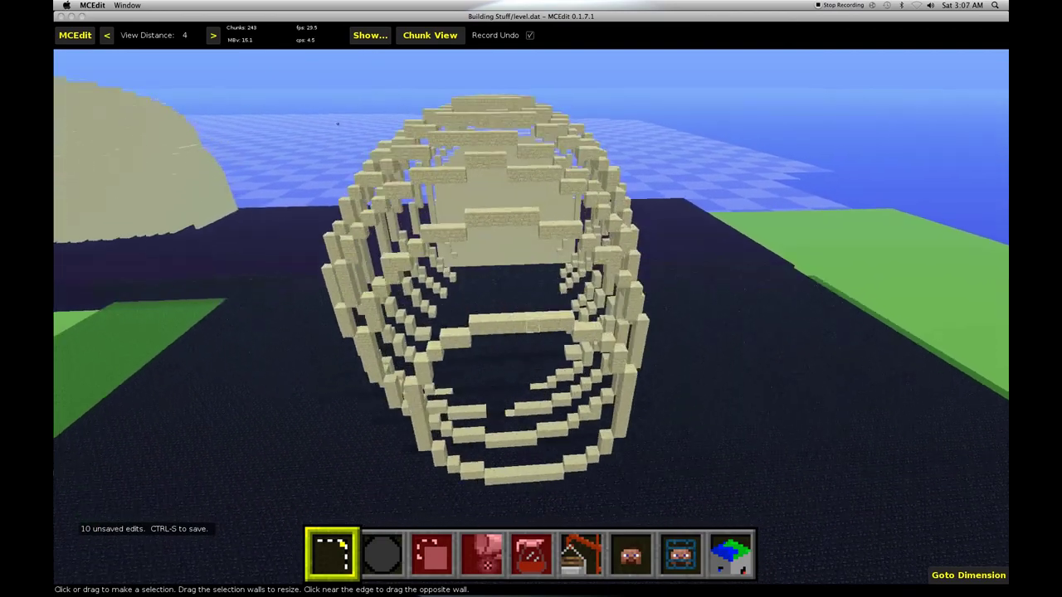
key(s)
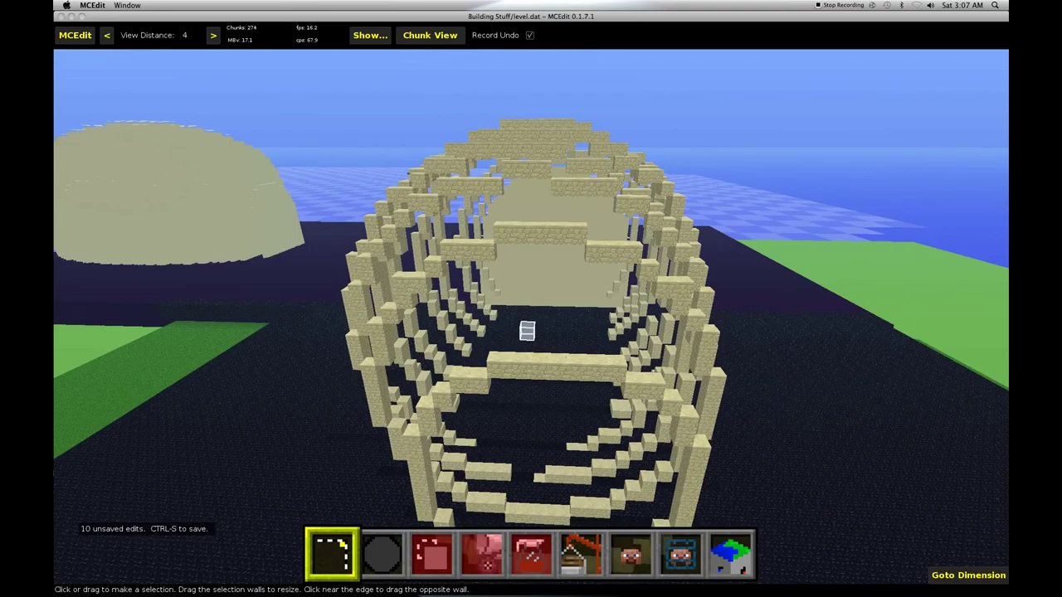
key(s)
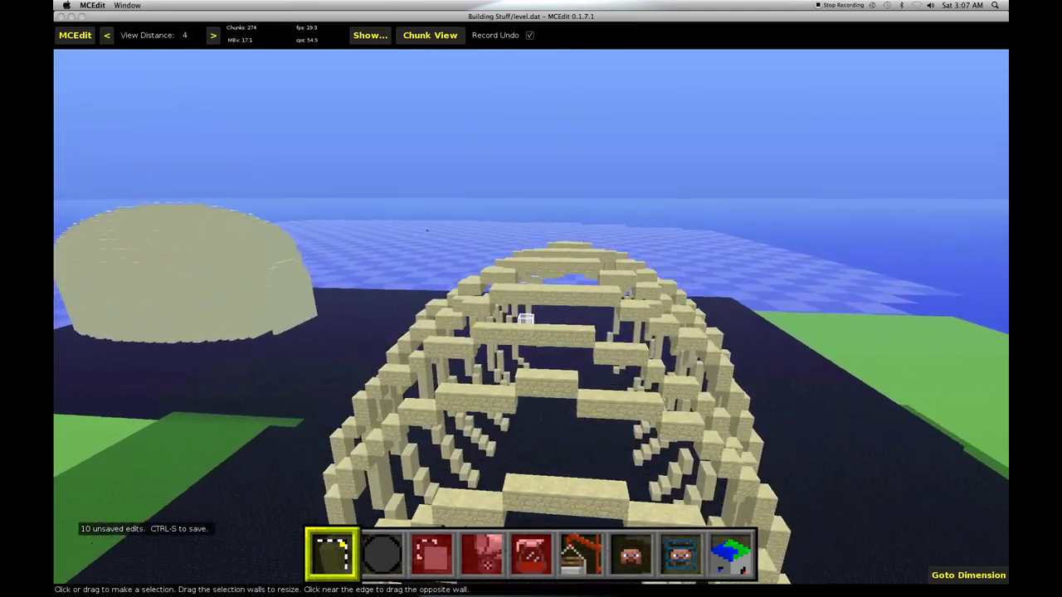
Examine the plain sandstone rib frame along its length from above and from its open end, then look beside it toward the solid ellipsoid.
key(w)
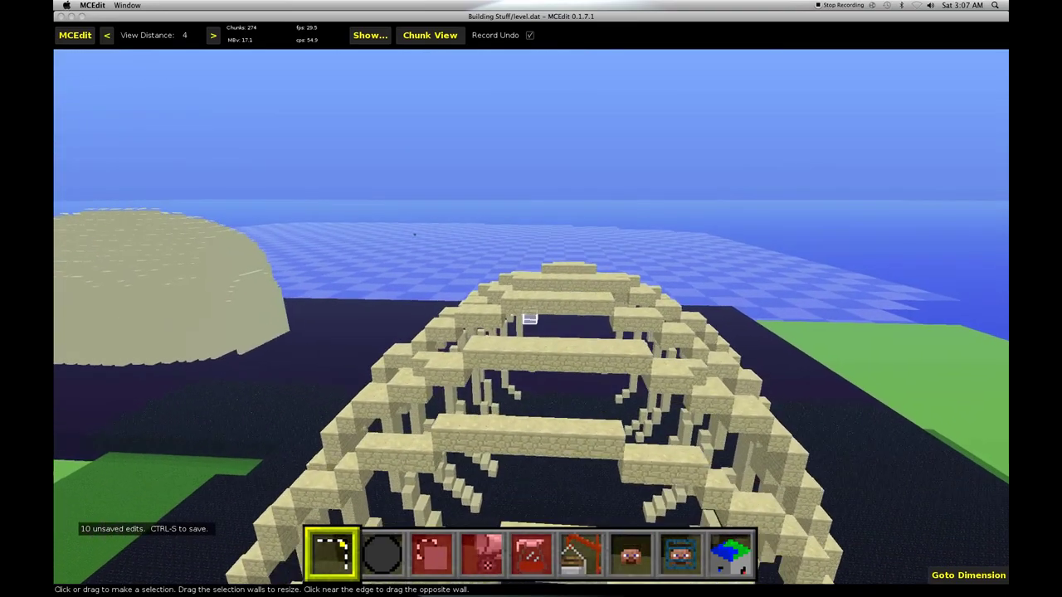
key(w)
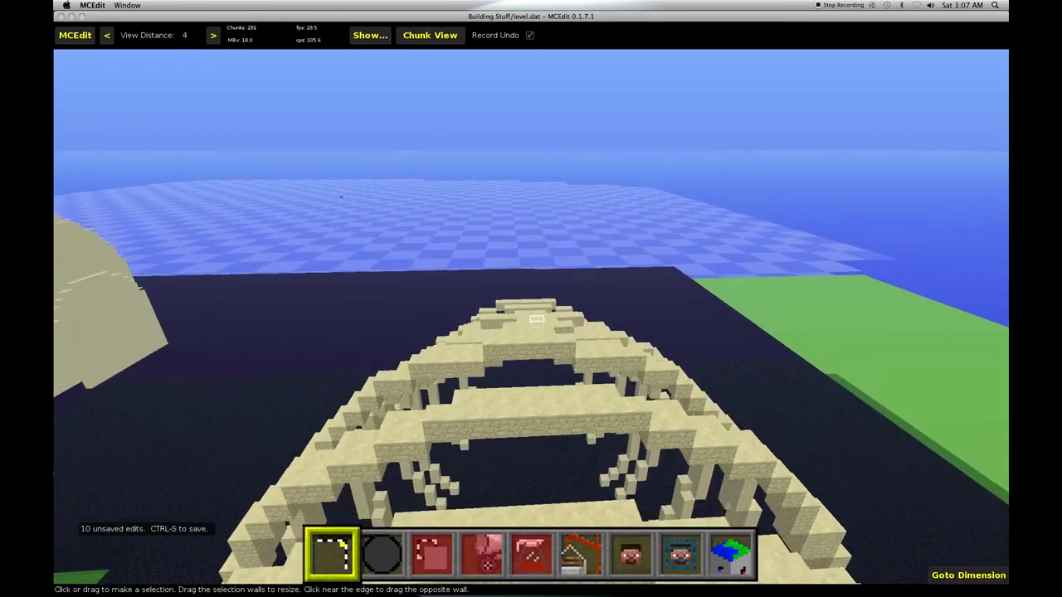
key(w)
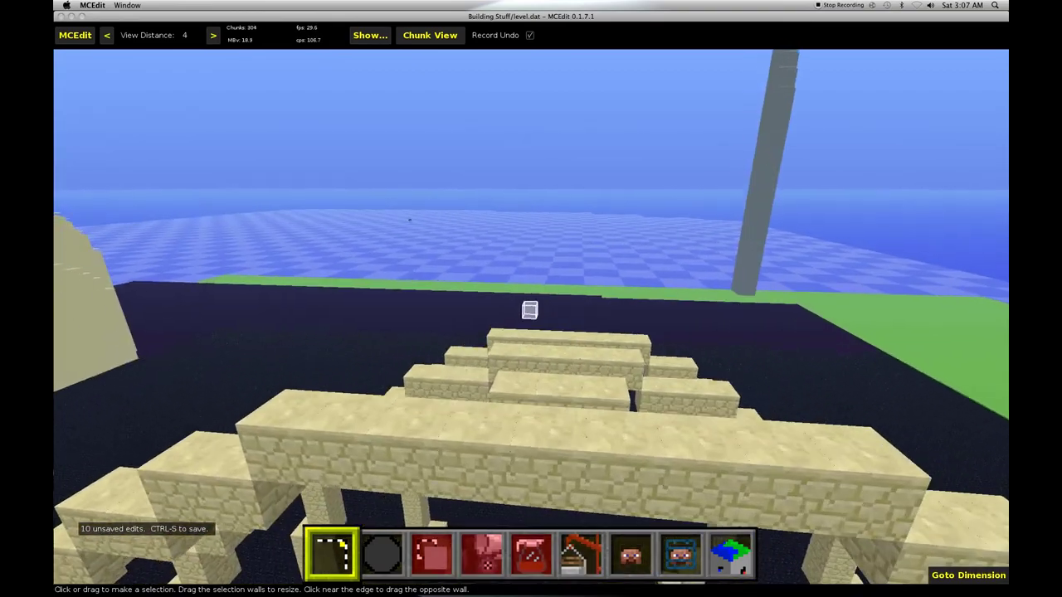
key(w)
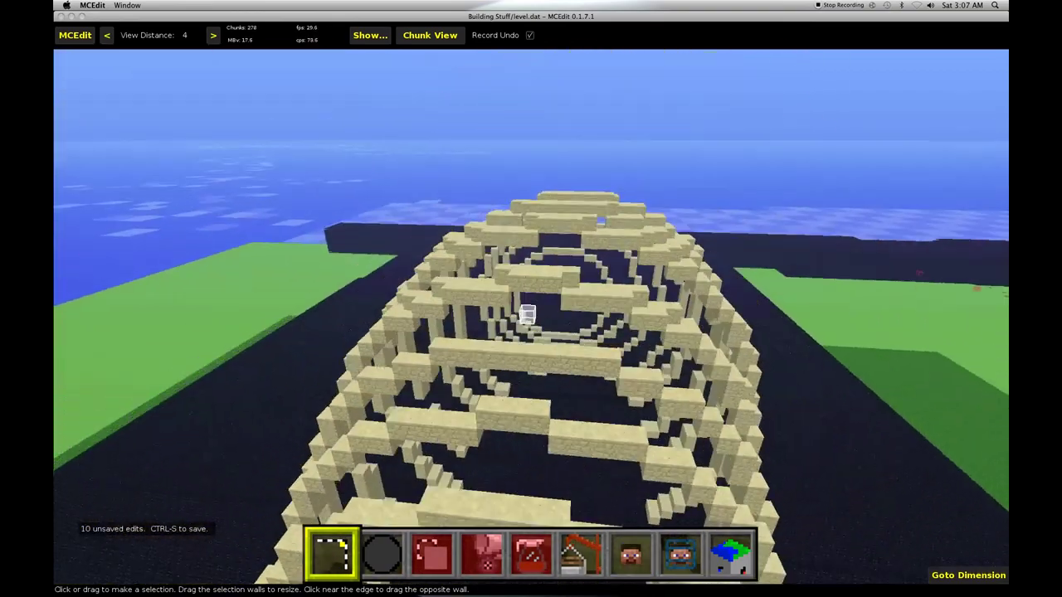
key(w)
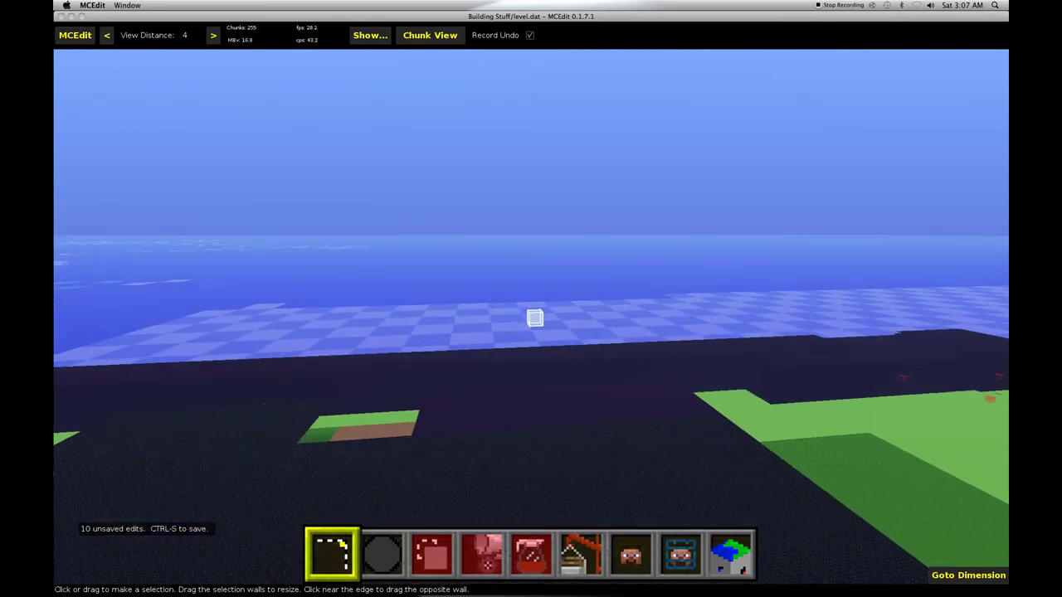
key(s)
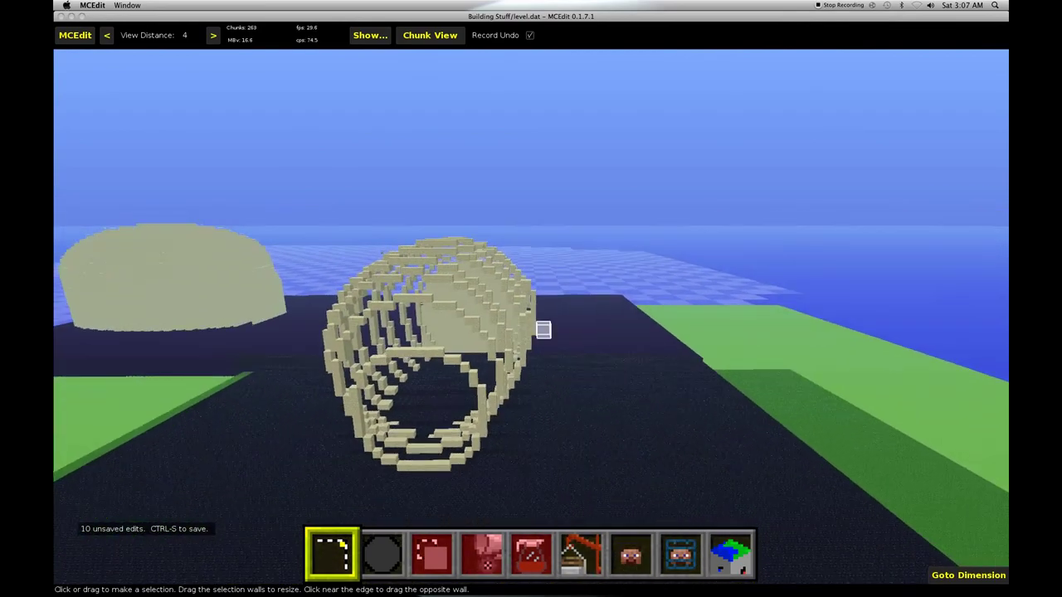
key(w)
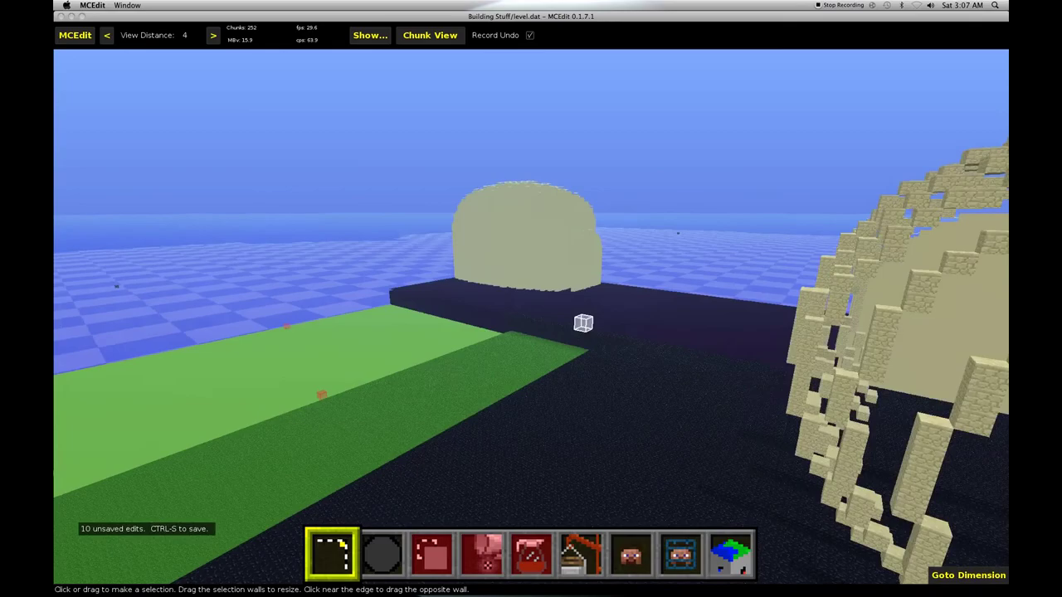
key(s)
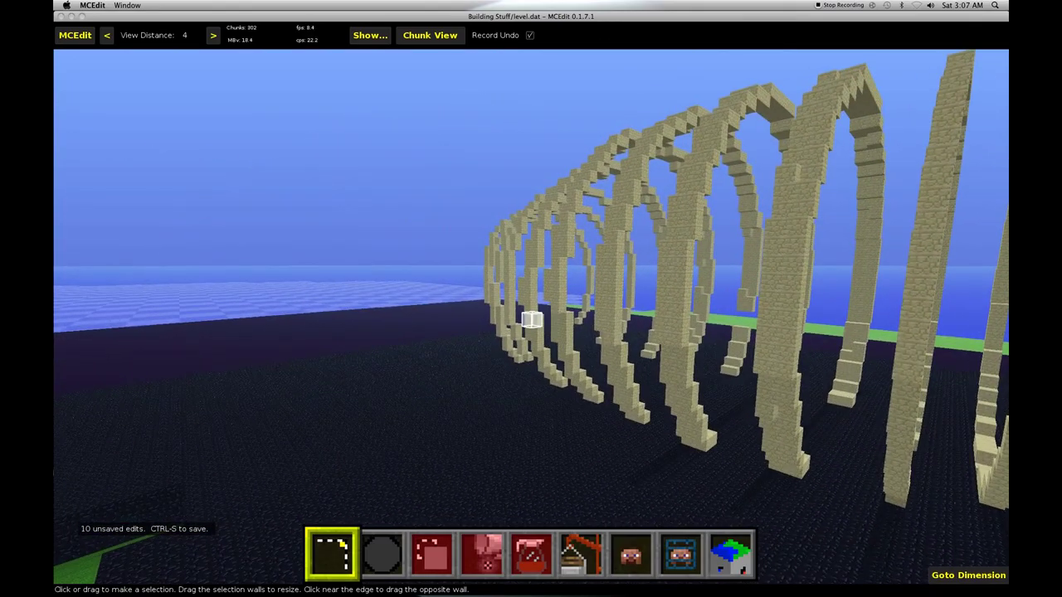
Examine the row of sandstone ribs from the side, including the stepped blocks that join the ribs like a spine.
key(s)
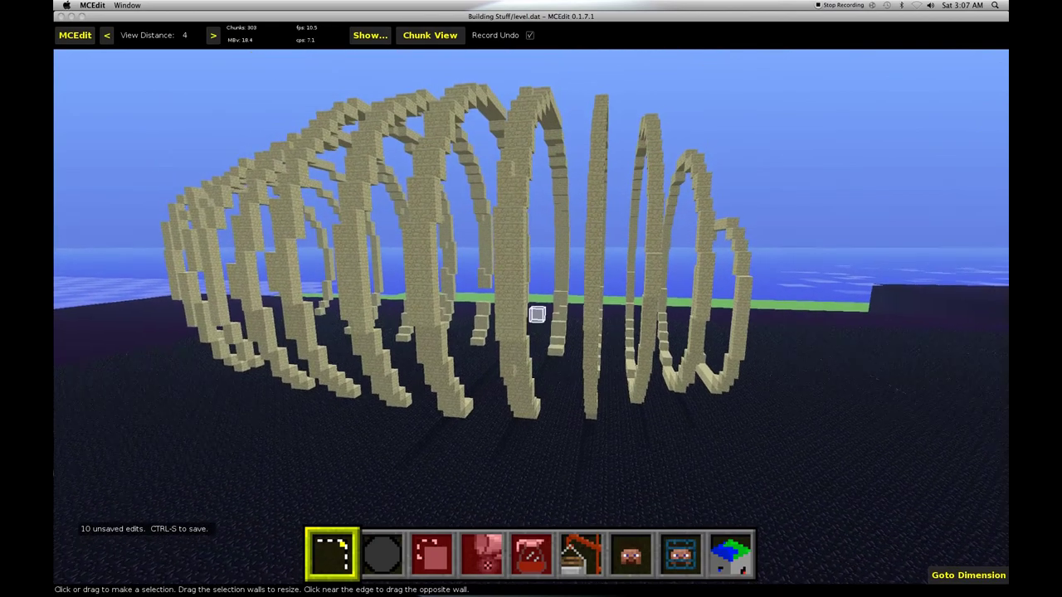
key(l)
key(w)
key(d)
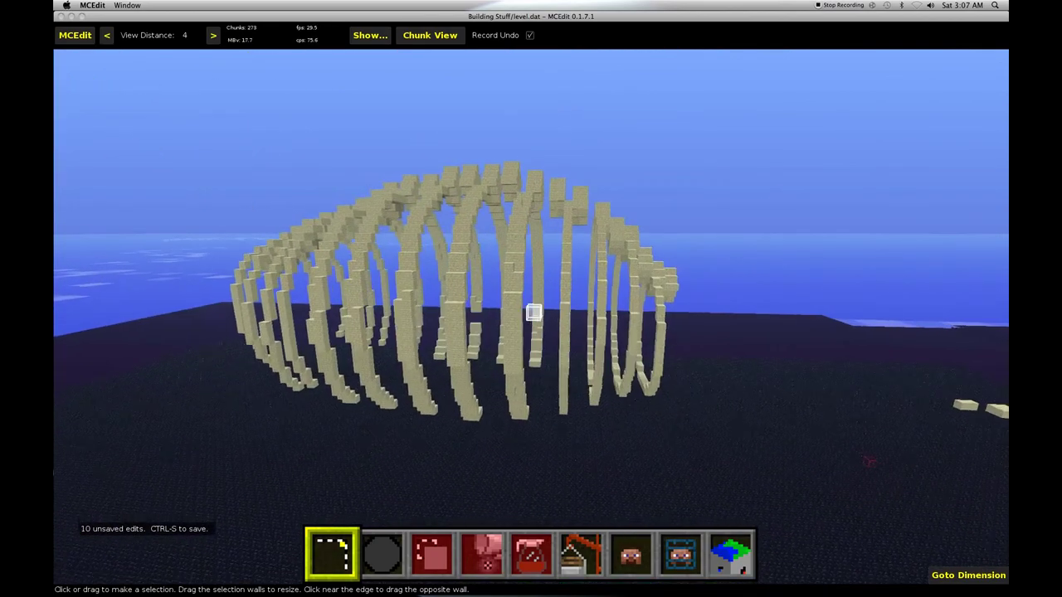
key(w)
key(w)
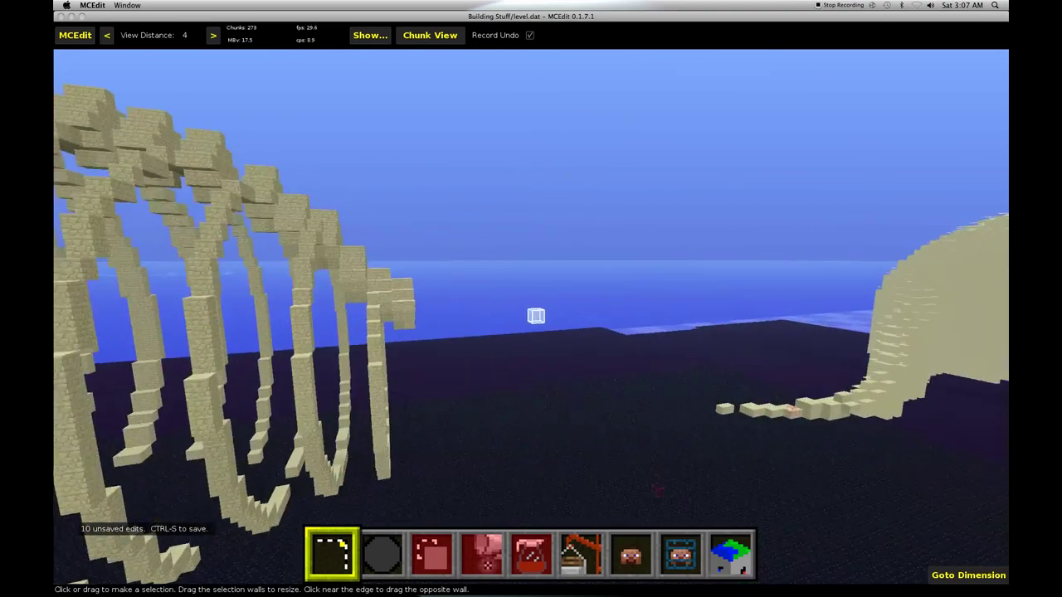
key(d)
key(l)
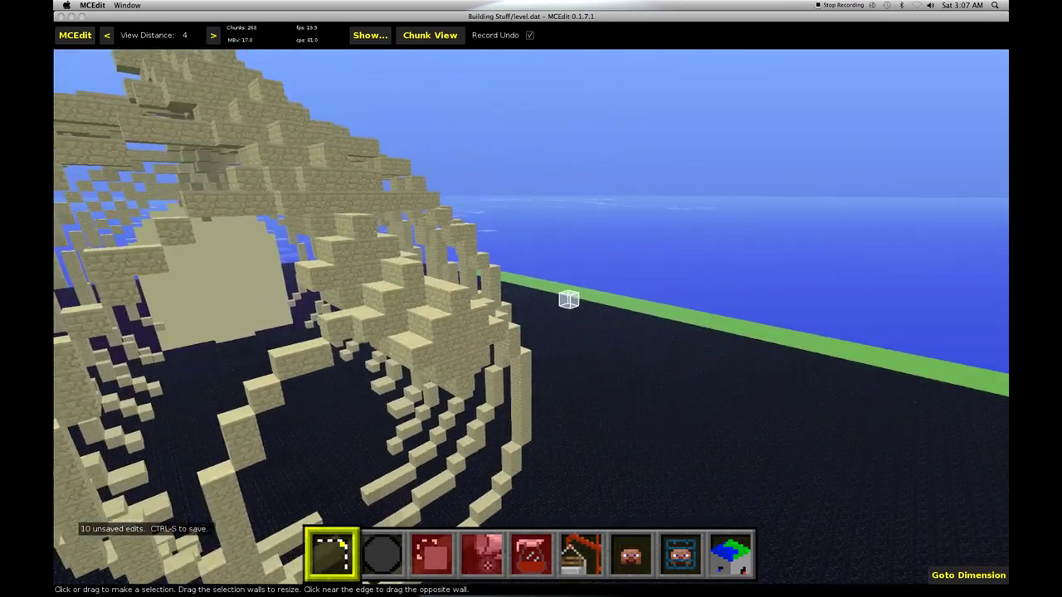
With the Brush tool, shrink the hollow round sandstone brush to L 5, W 2 and H 5.
key(2)
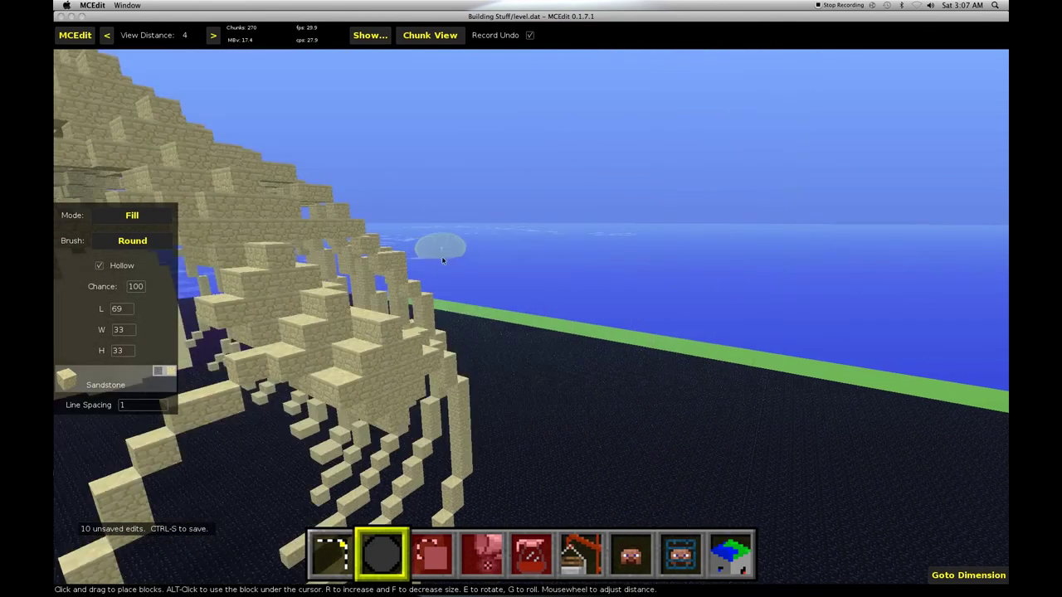
right_click(443, 253)
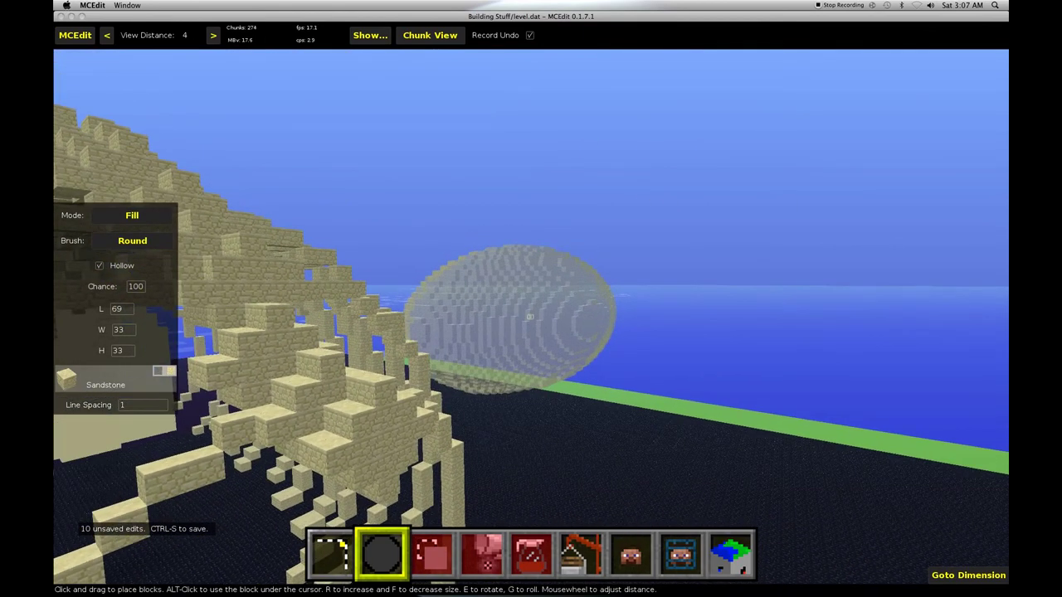
right_click(443, 256)
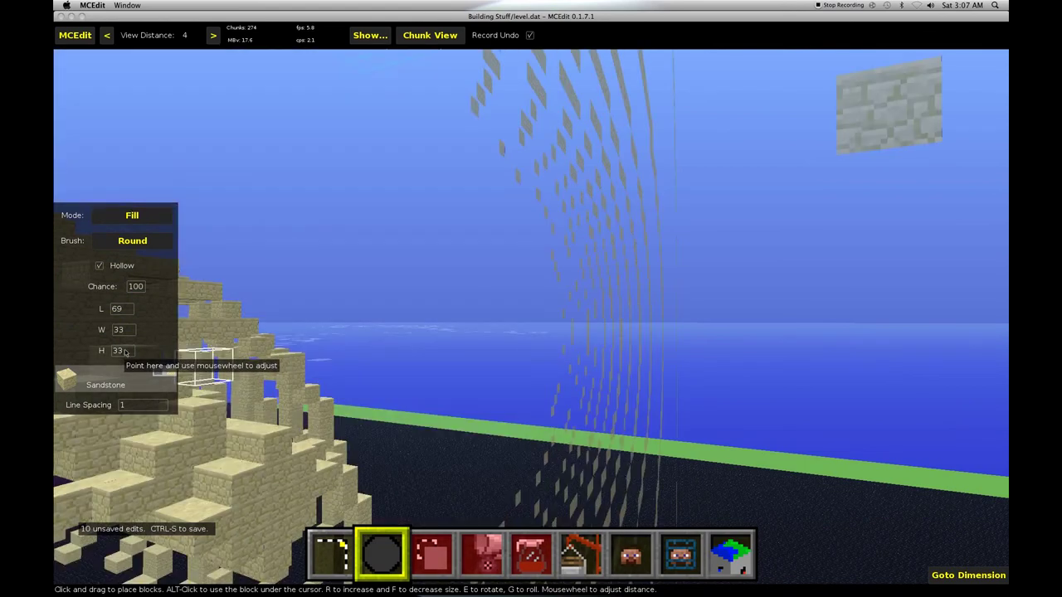
scroll(125, 351, down, 20)
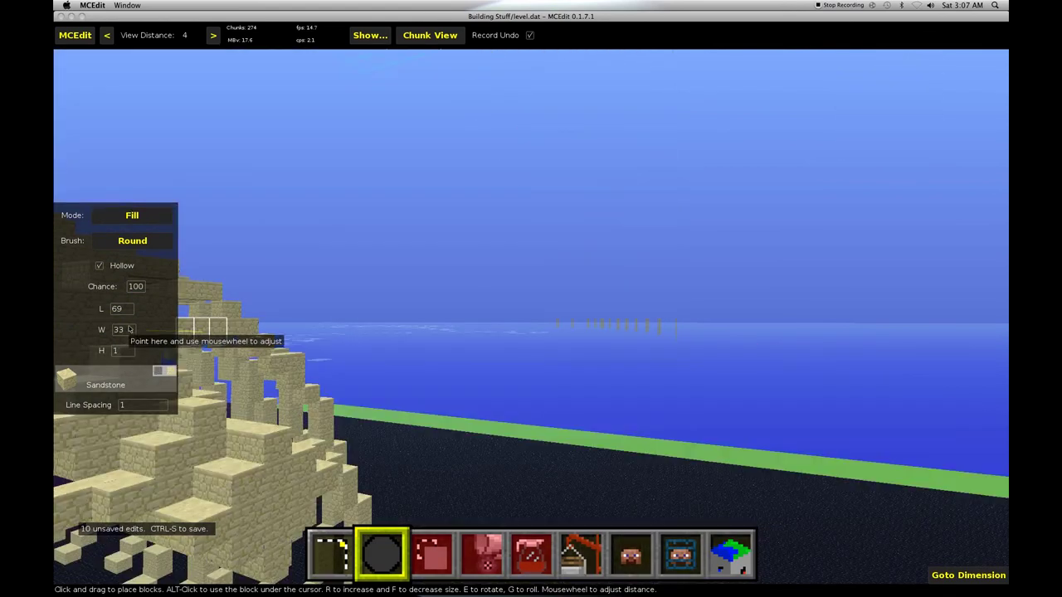
scroll(125, 310, down, 20)
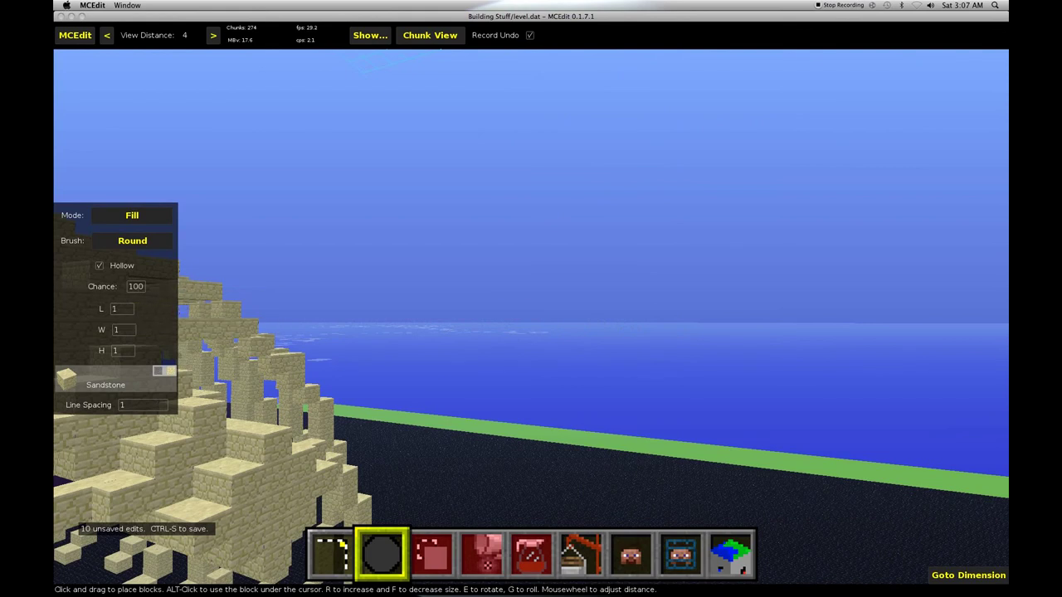
right_click(199, 311)
key(s)
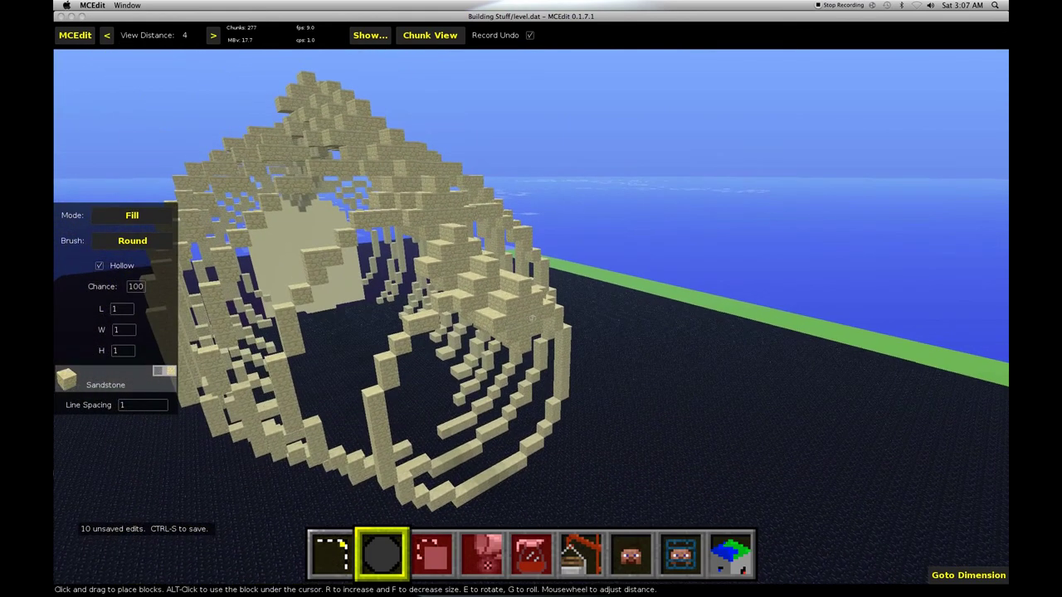
key(w)
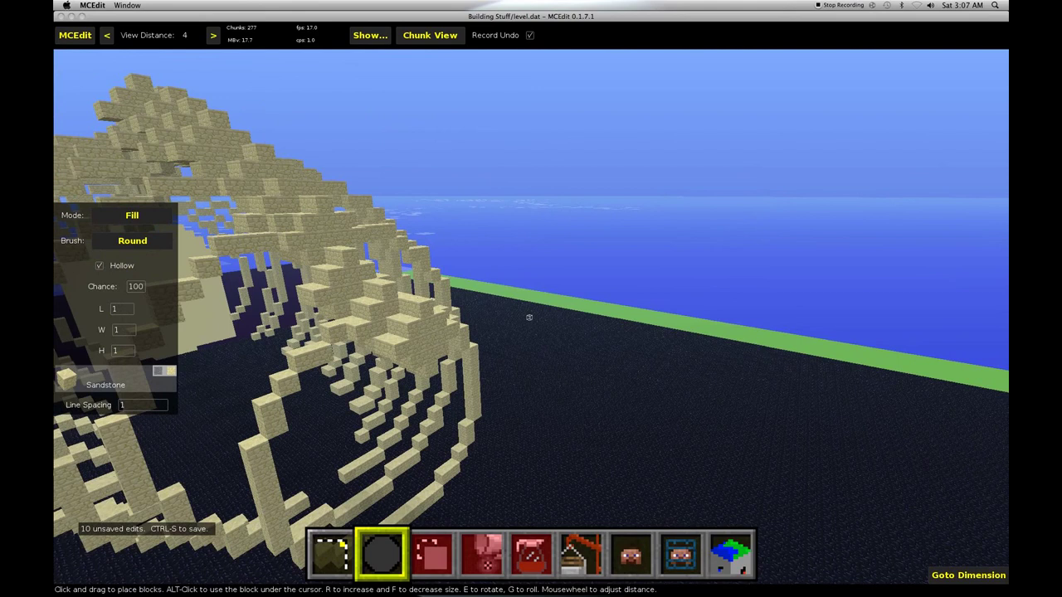
right_click(530, 317)
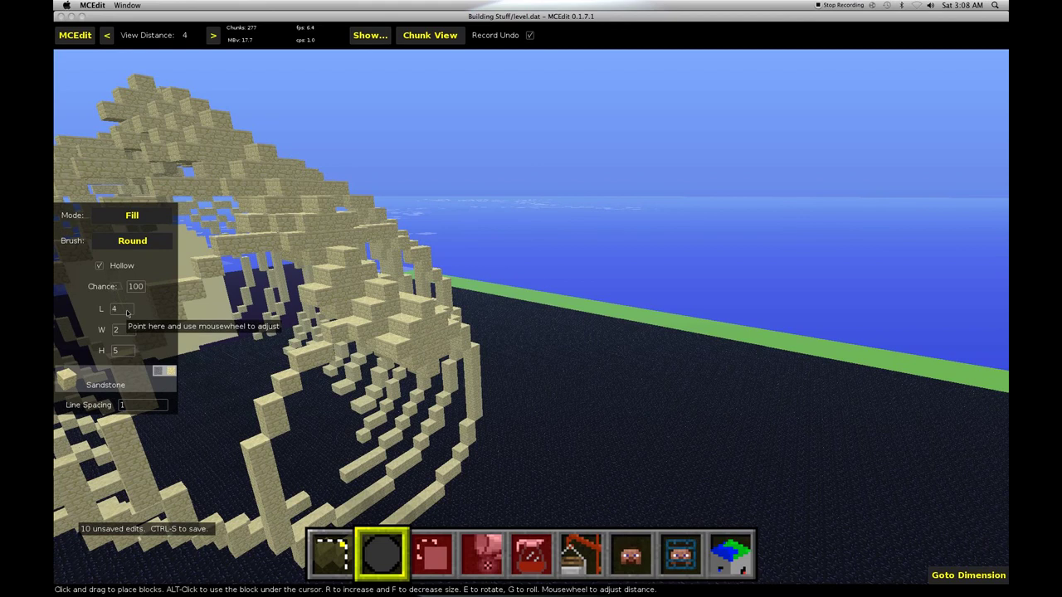
right_drag(508, 296, 481, 296)
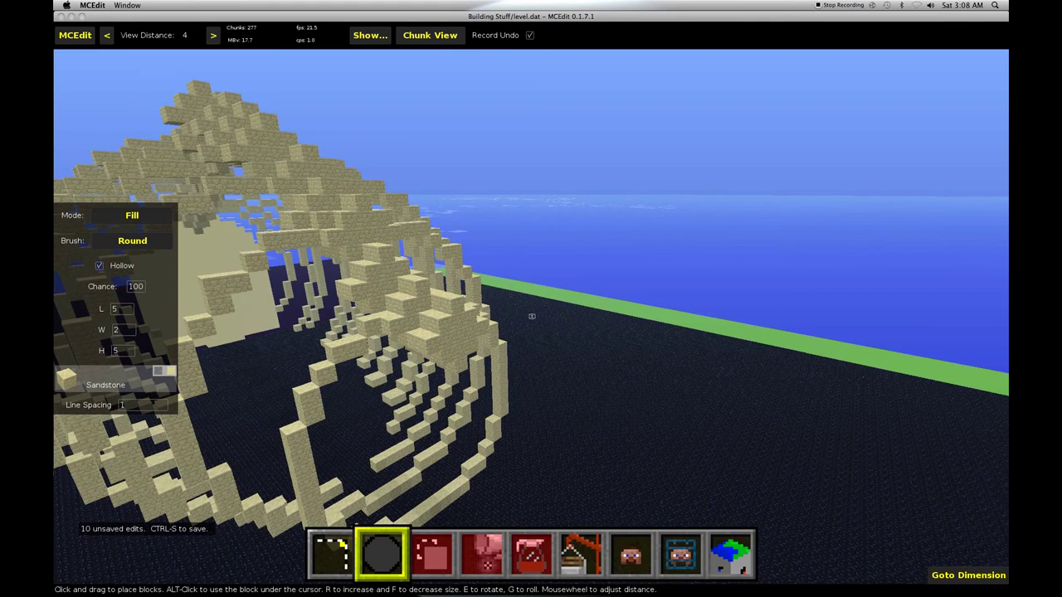
Bring the brush preview closer and try its fit against the stepped blocks at the end of the joined rib frame.
scroll(531, 316, down, 10)
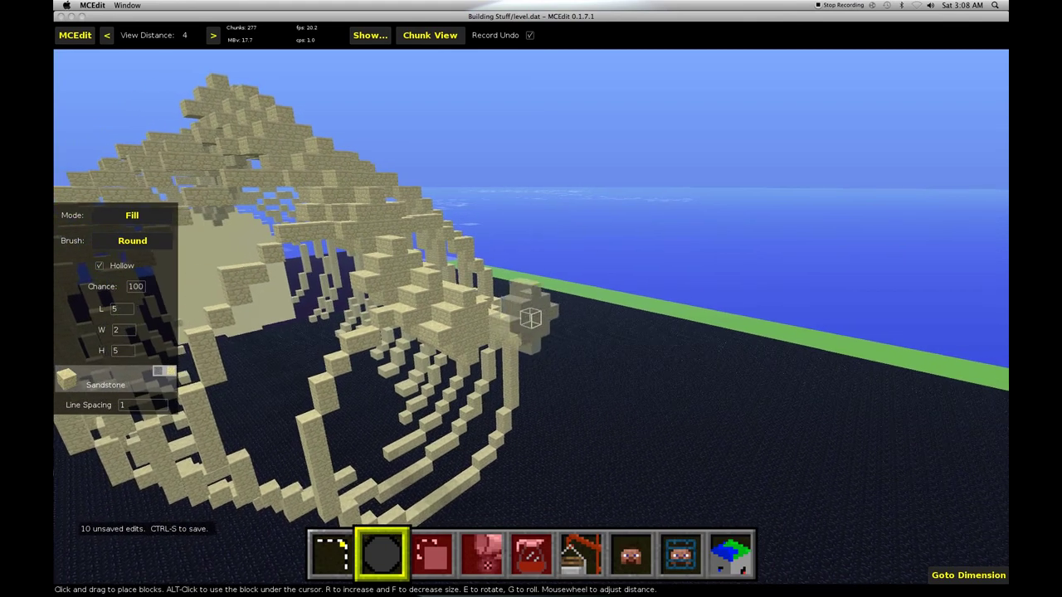
key(a)
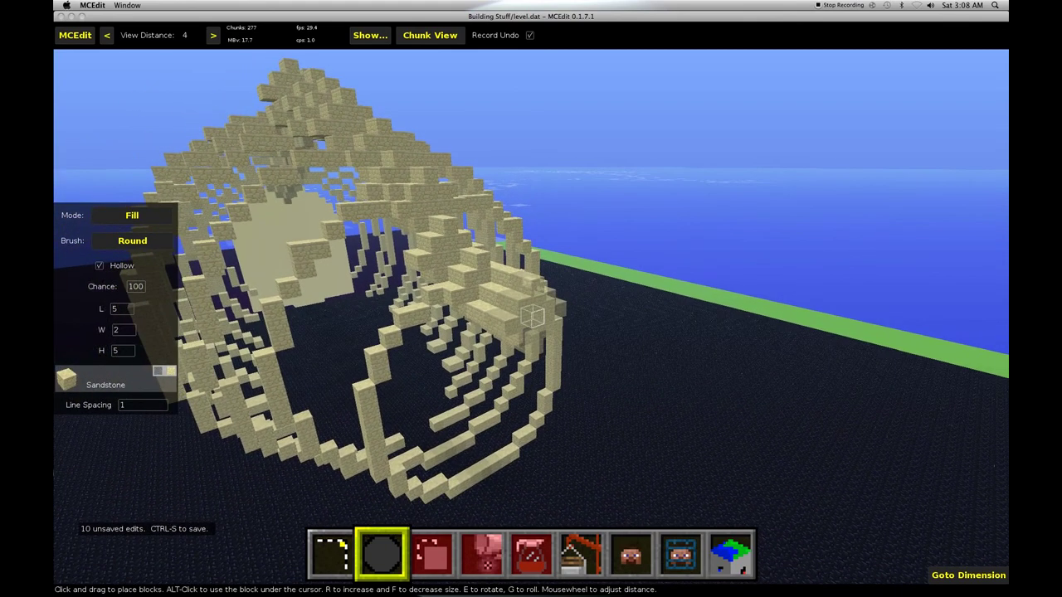
key(w)
key(a)
key(s)
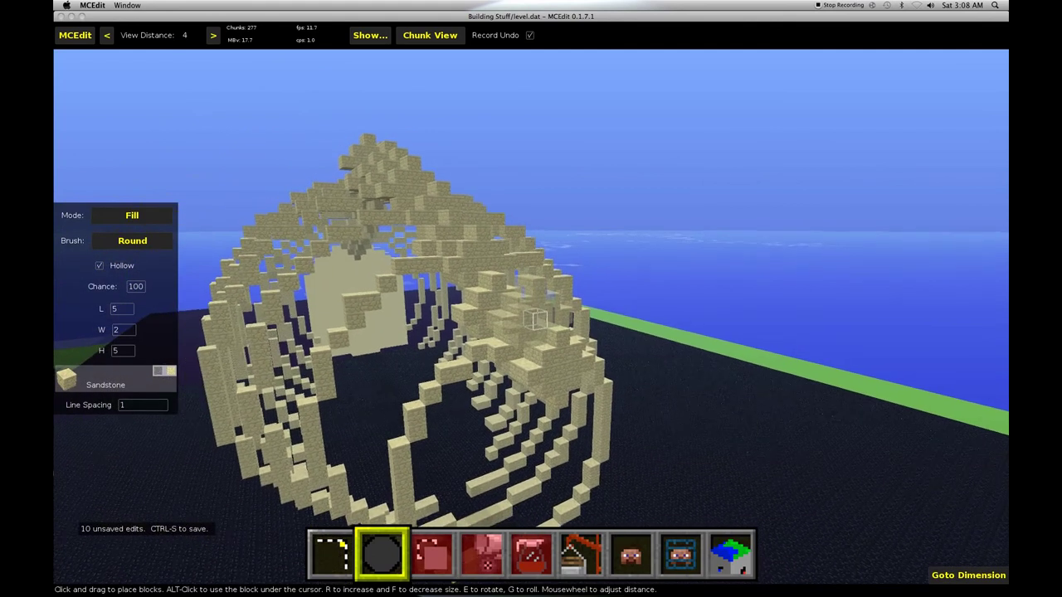
key(w)
key(w)
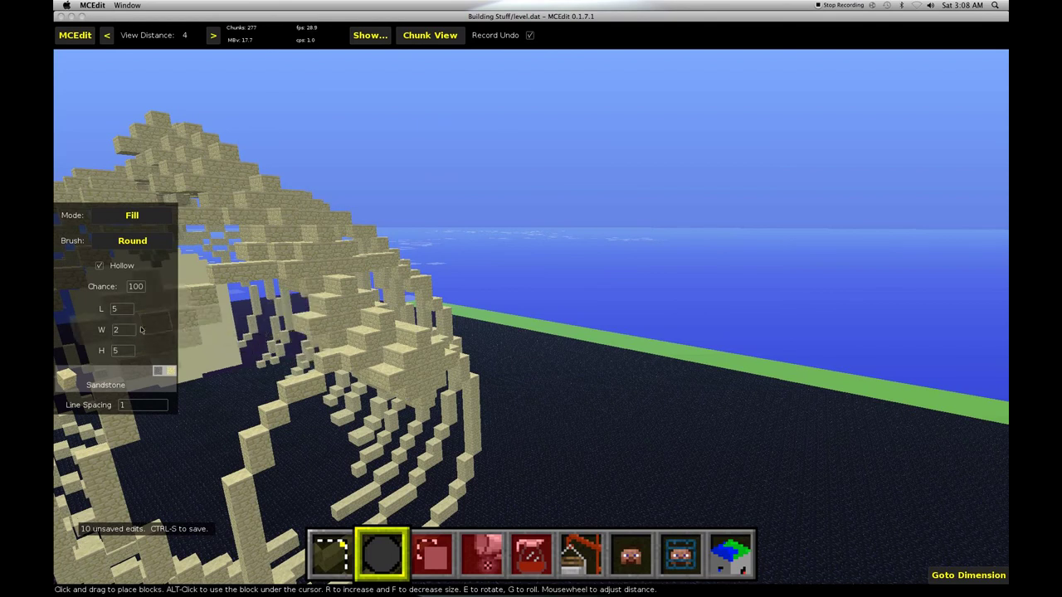
Go over to the plain rib frame and rotate the brush to L 2, W 5, H 5.
right_click(459, 322)
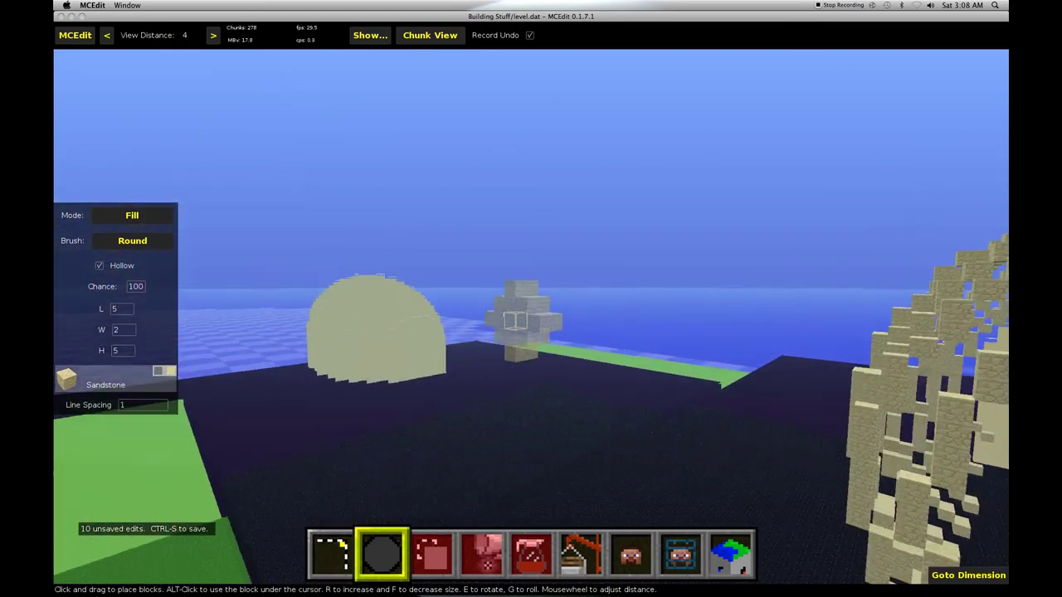
key(w)
key(d)
key(e)
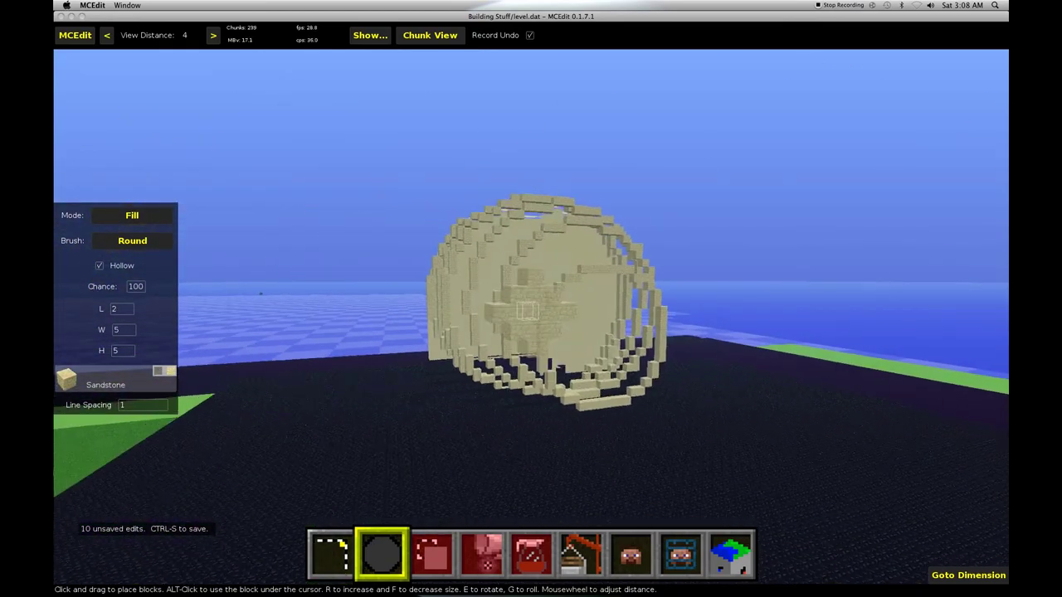
Fill the first two round sandstone brush shapes on the upper part of the plain frame's end ribs.
key(w)
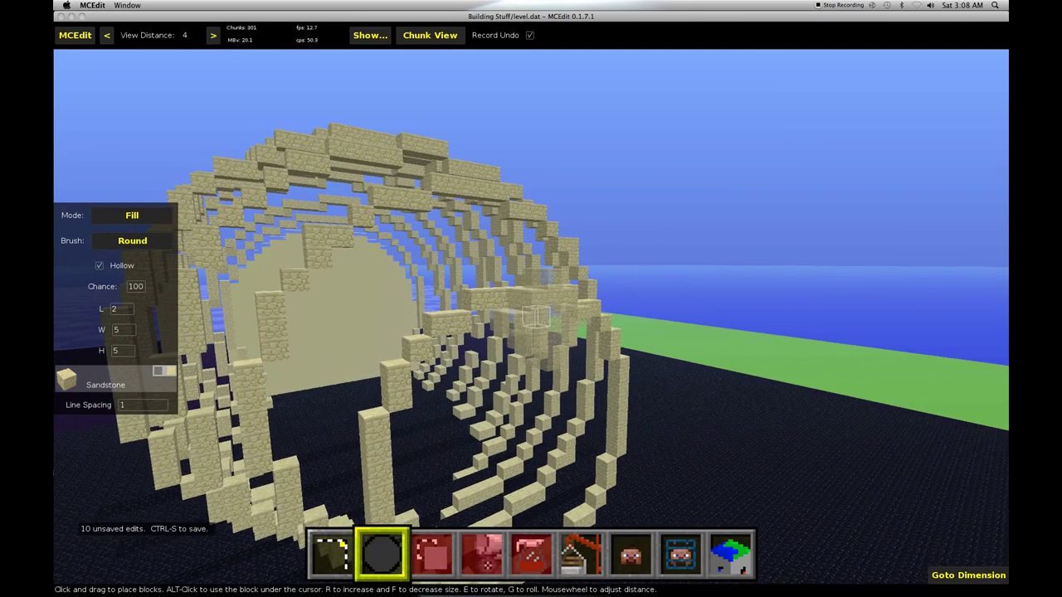
key(w)
key(space)
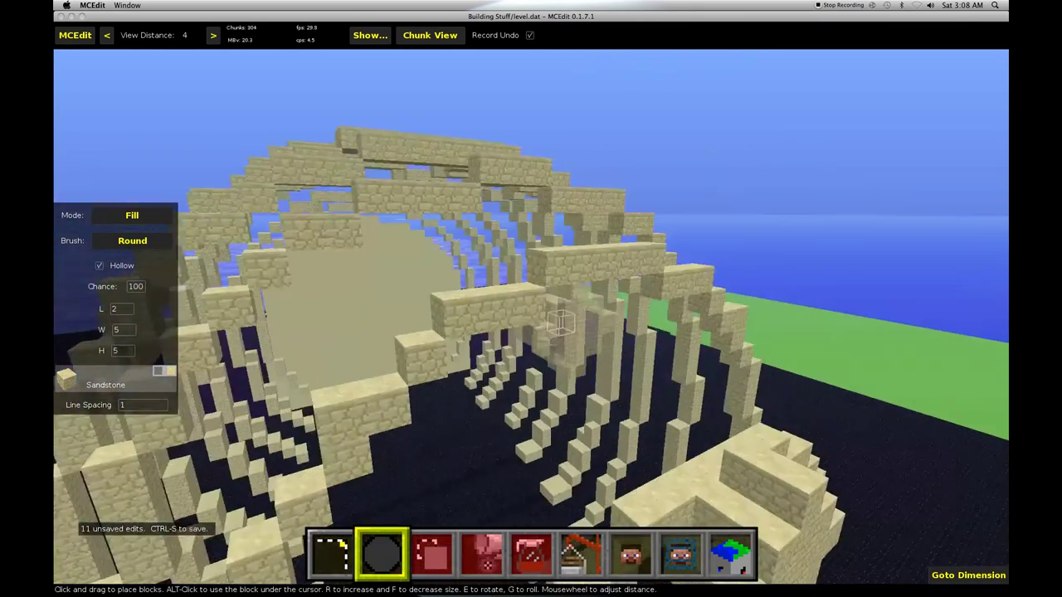
key(q)
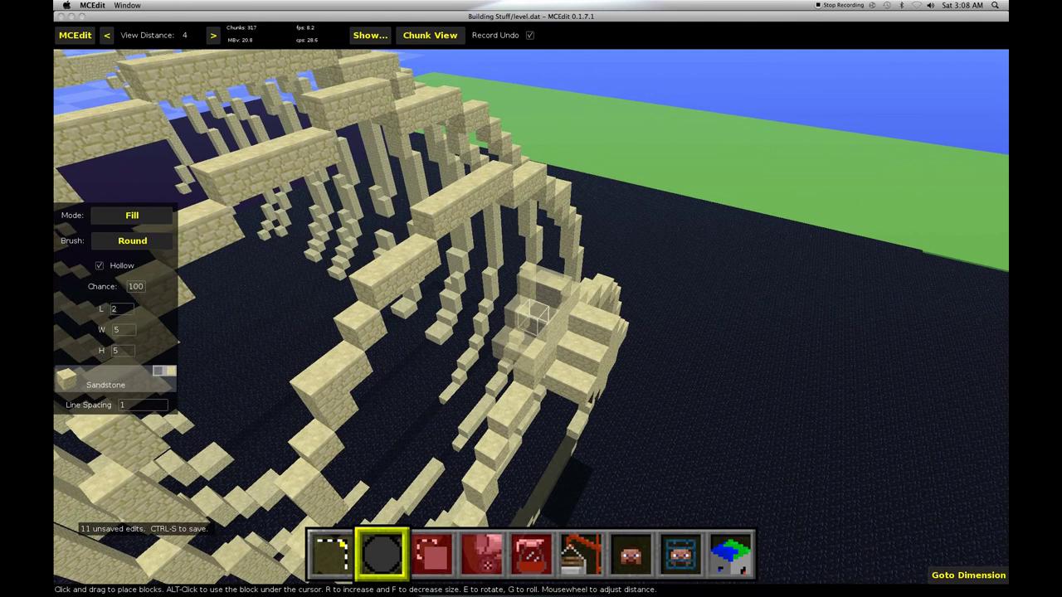
click(535, 311)
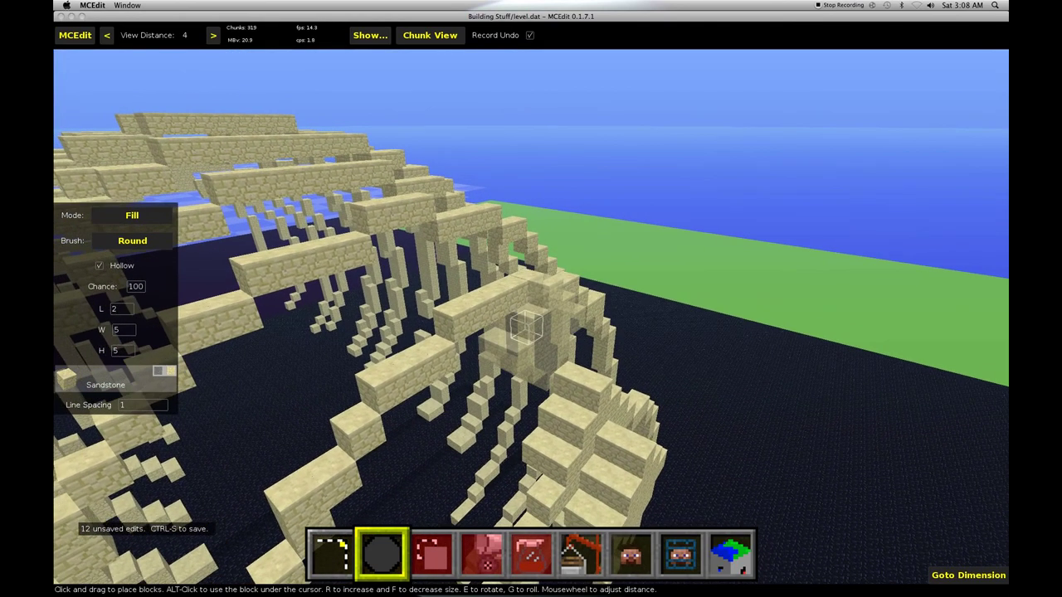
Continue filling round sandstone brush shapes from rib to rib along the top of the plain frame to extend its spine.
click(530, 316)
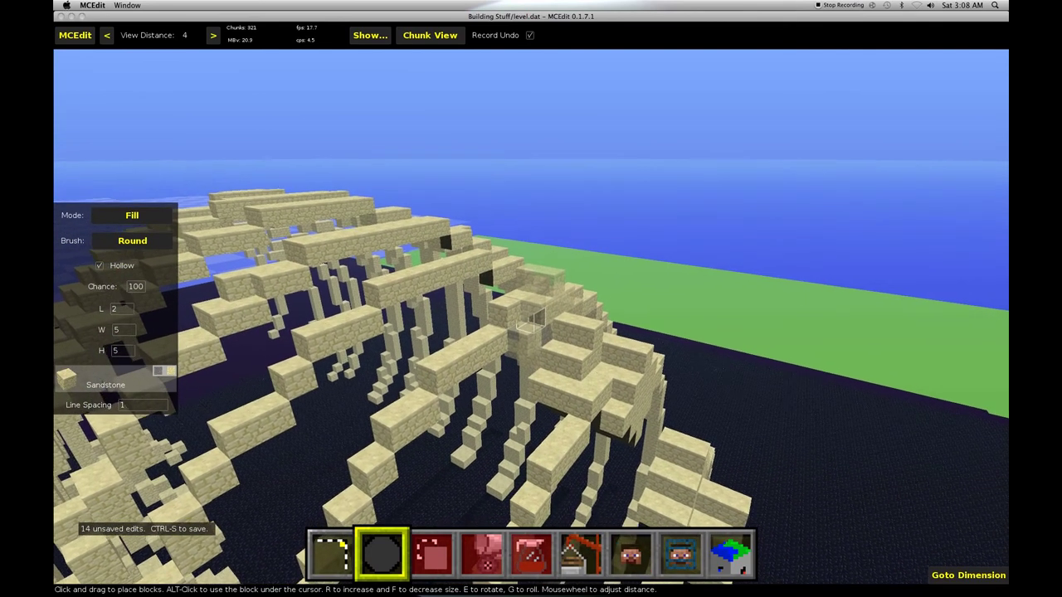
click(531, 317)
key(s)
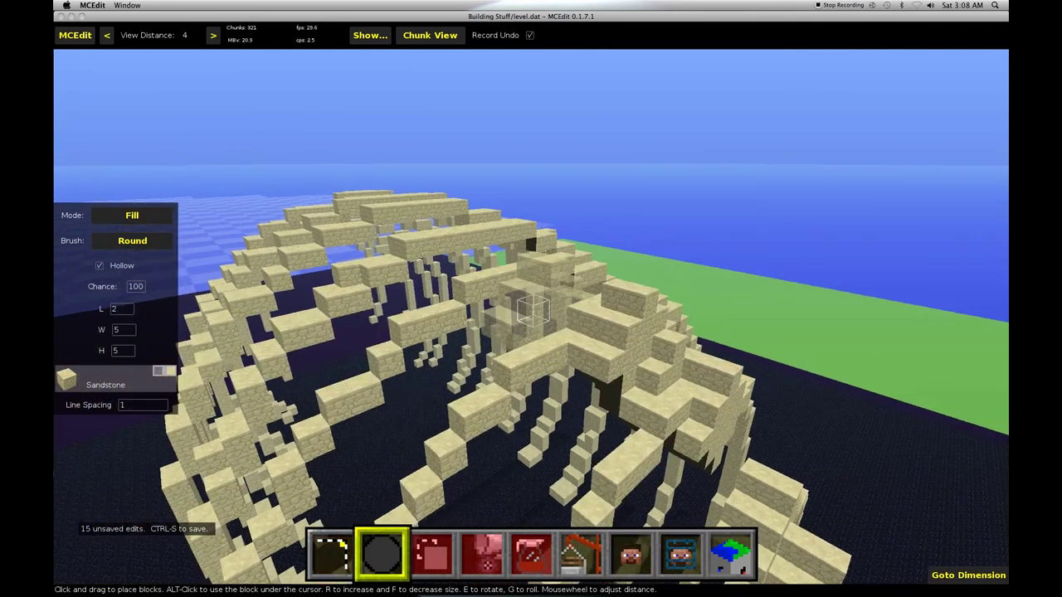
key(w)
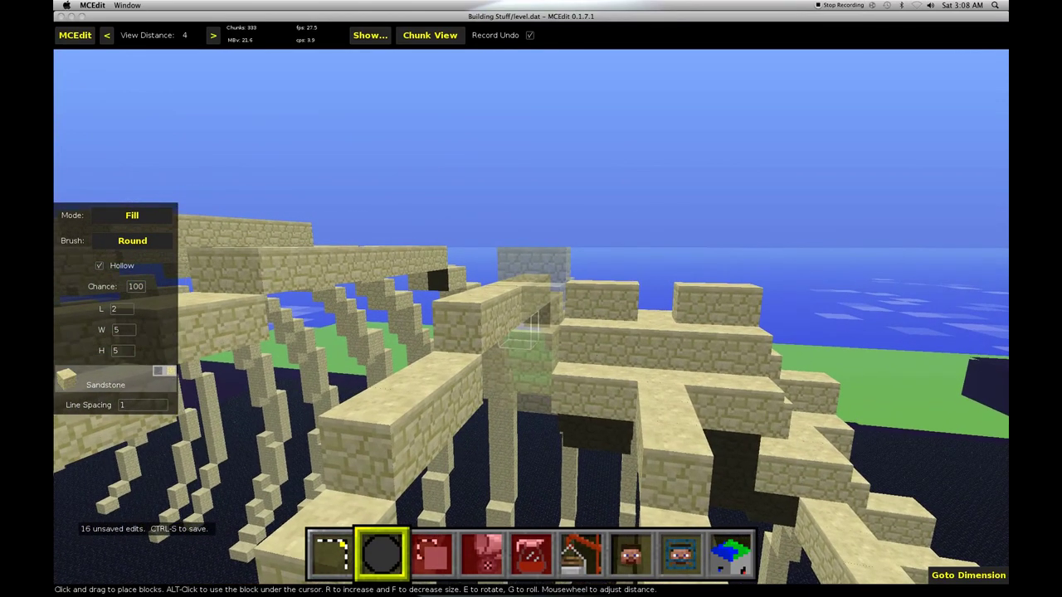
key(s)
key(w)
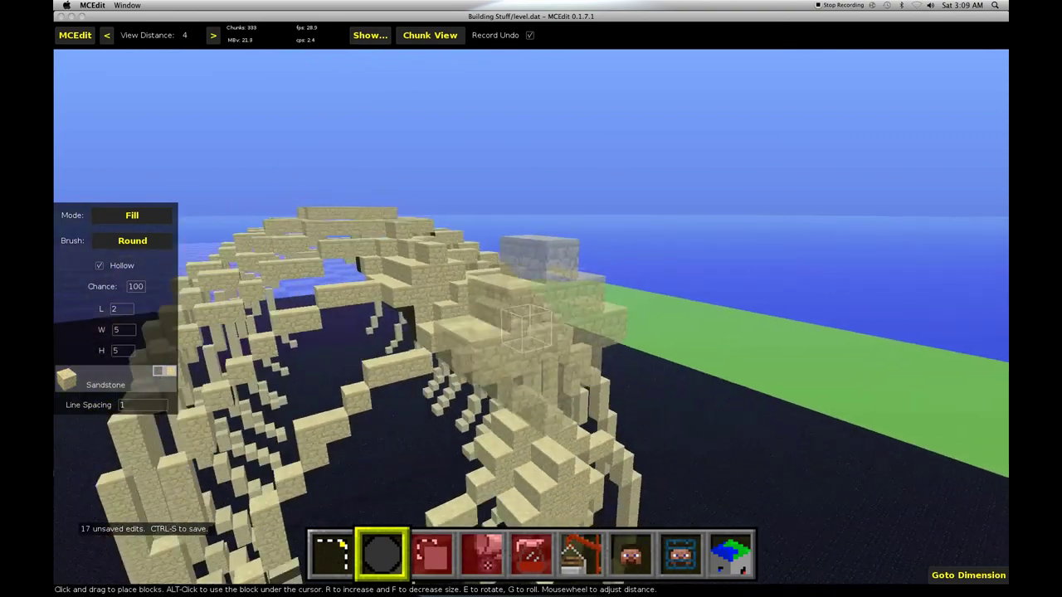
Examine the spine shapes just placed on the plain frame and compare them with the joined rib frame from several sides.
key(l)
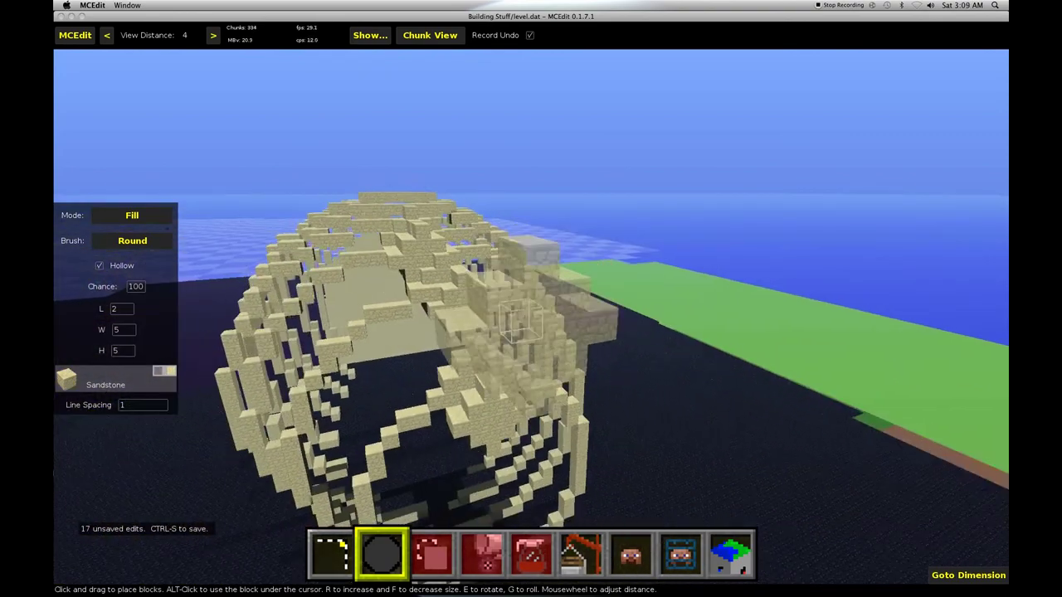
key(s)
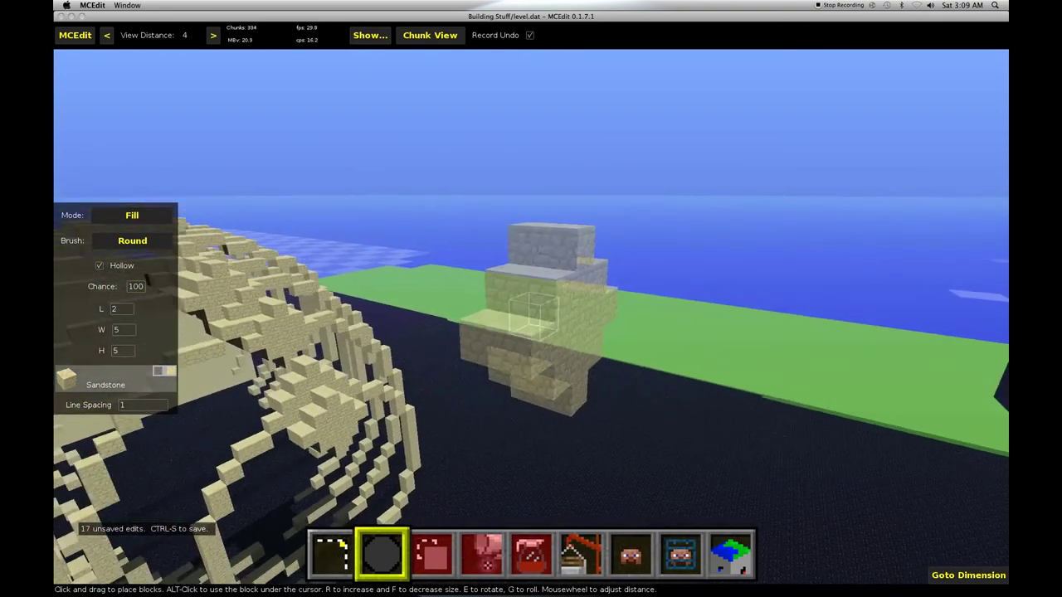
key(w)
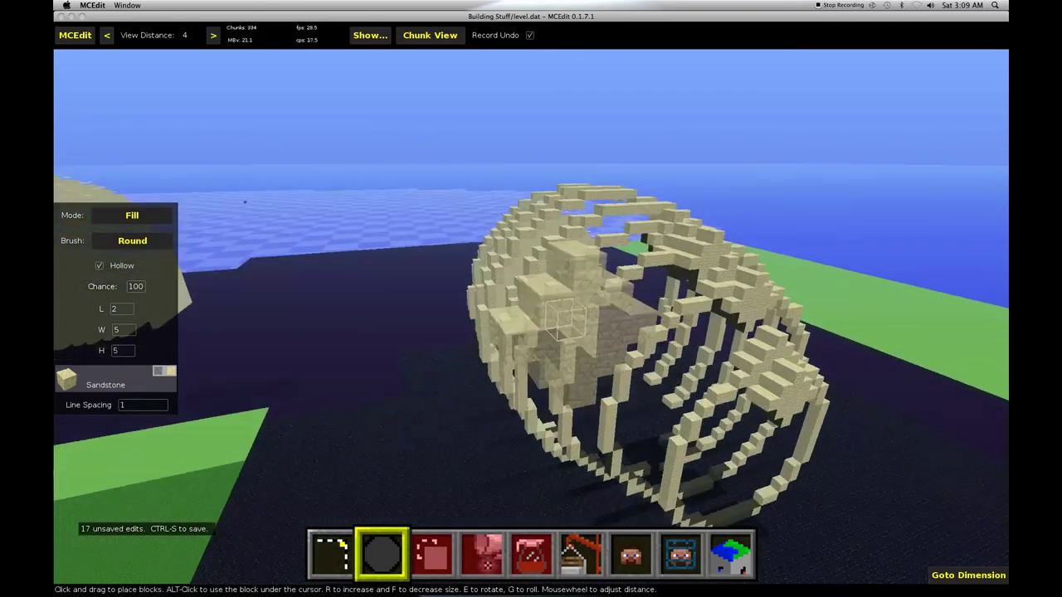
key(w)
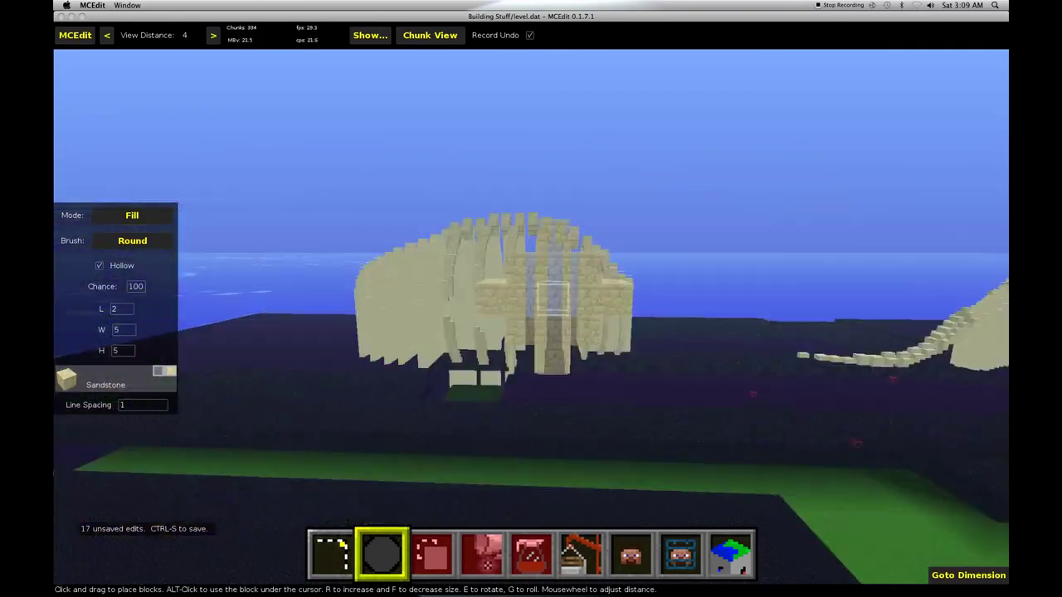
key(q)
key(s)
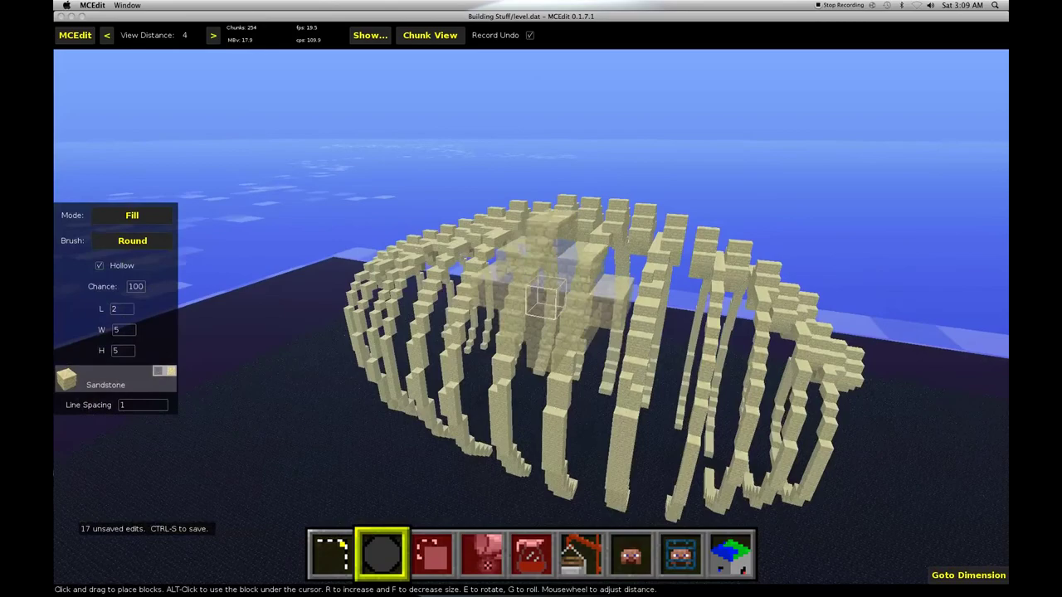
key(w)
key(d)
key(j)
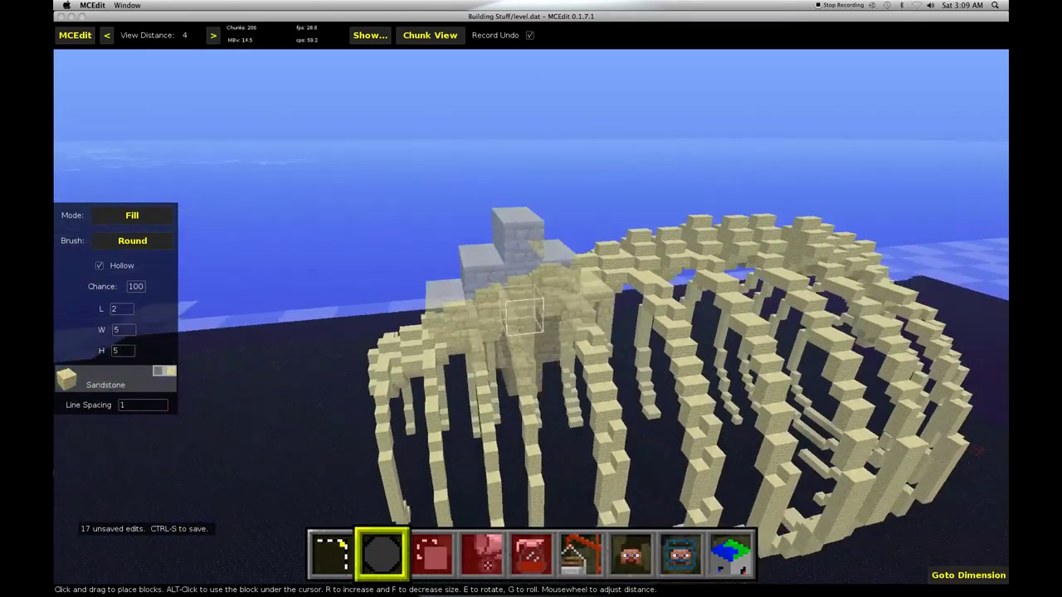
key(d)
key(j)
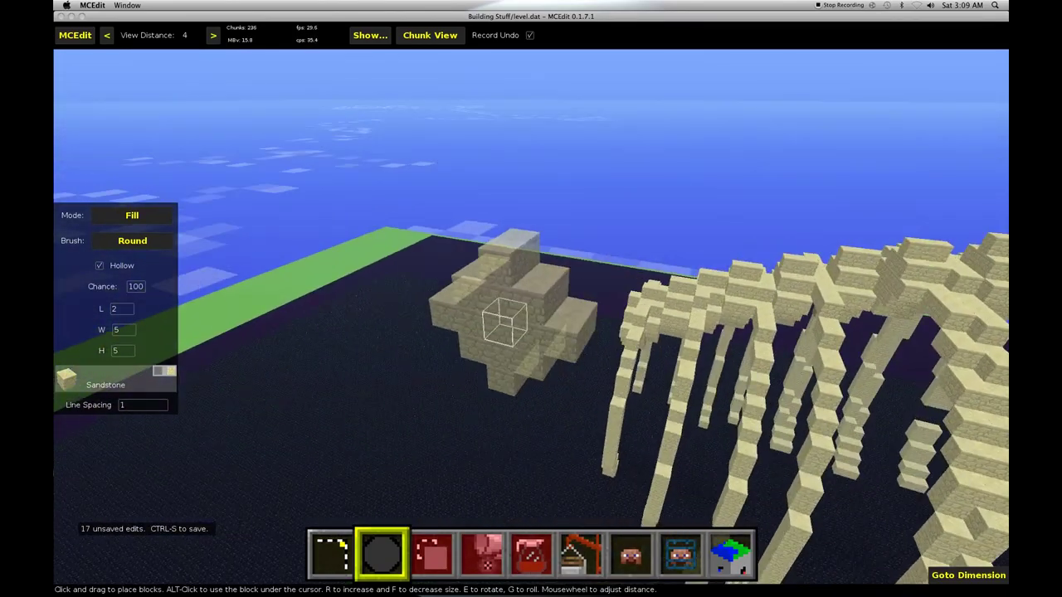
Examine how the curved tail is built from small overlapping shapes and where it meets the joined rib frame.
key(d)
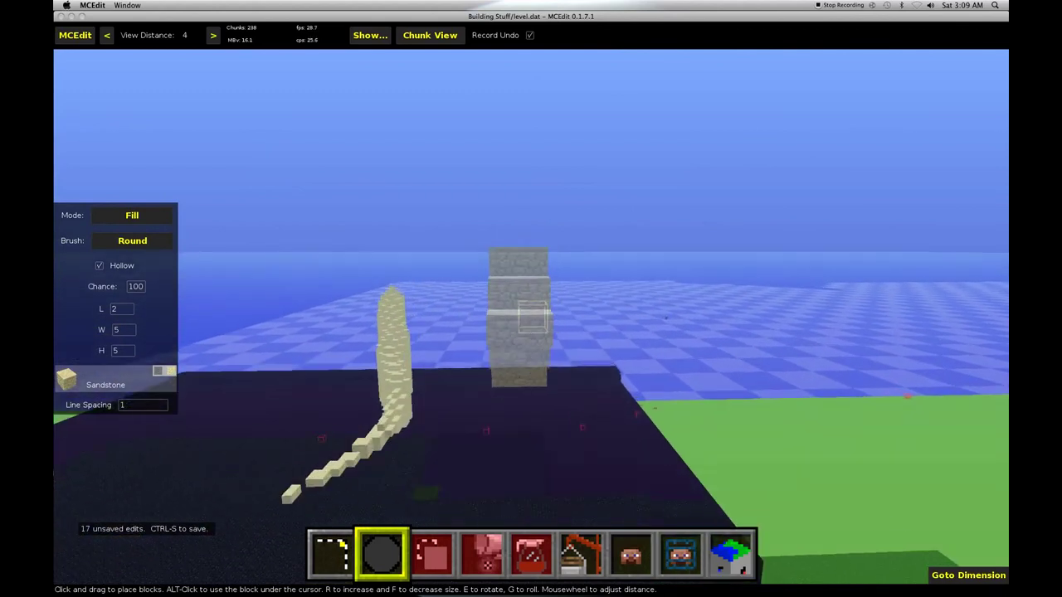
key(w)
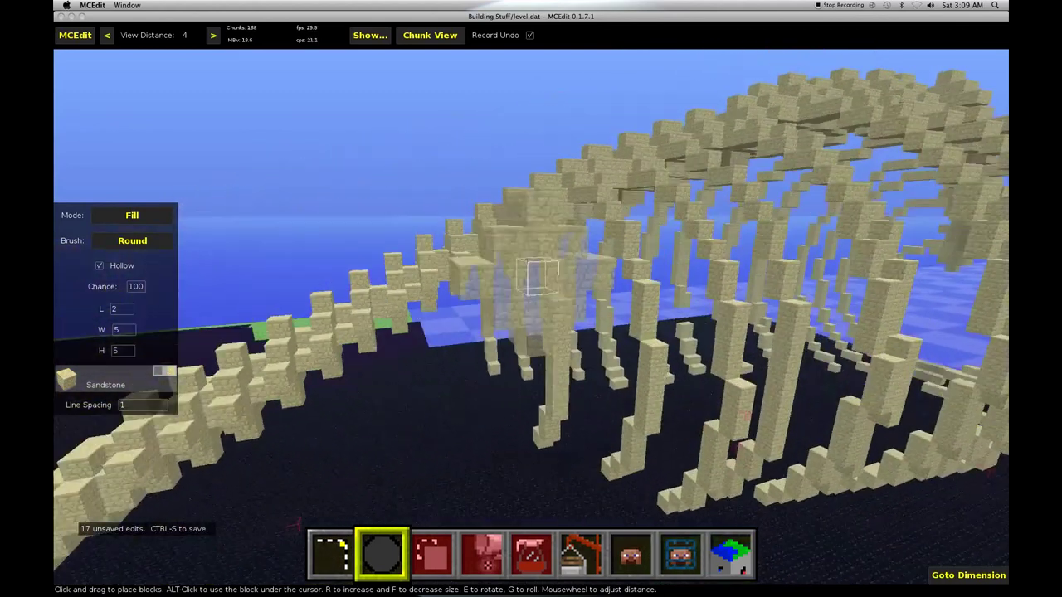
key(d)
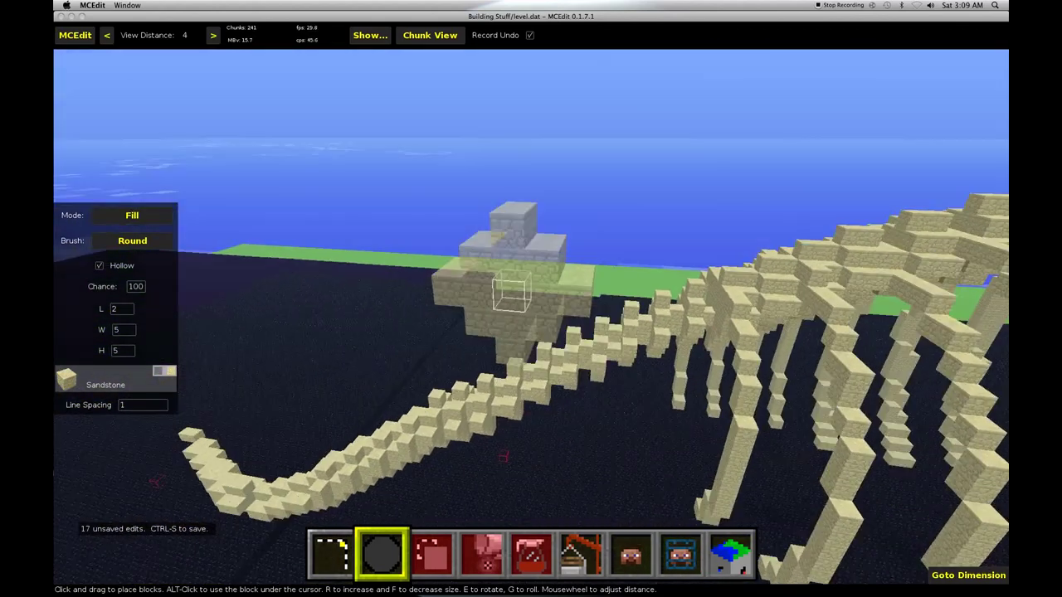
key(s)
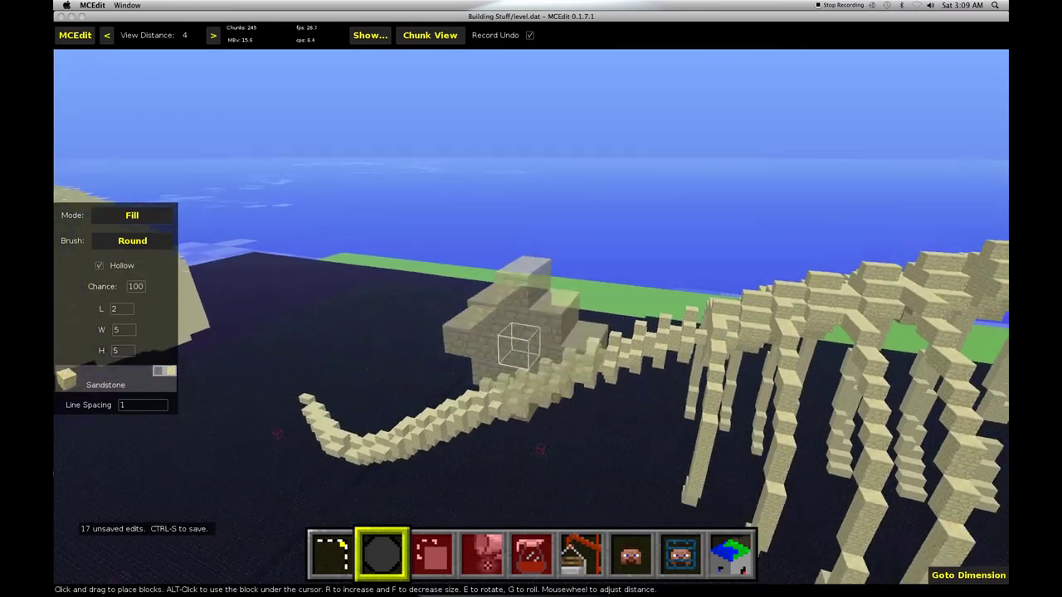
key(d)
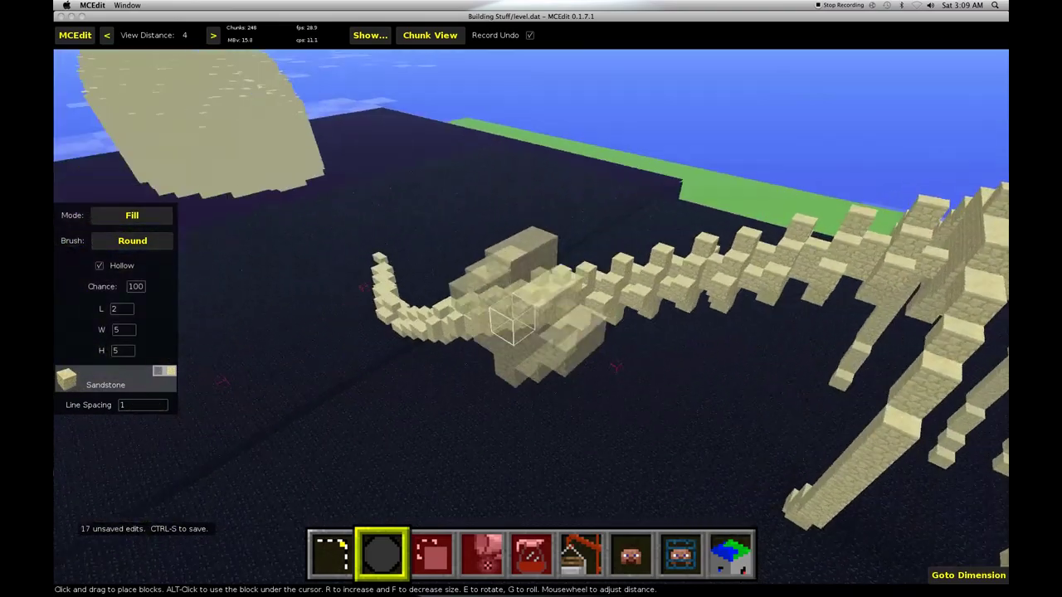
key(d)
key(j)
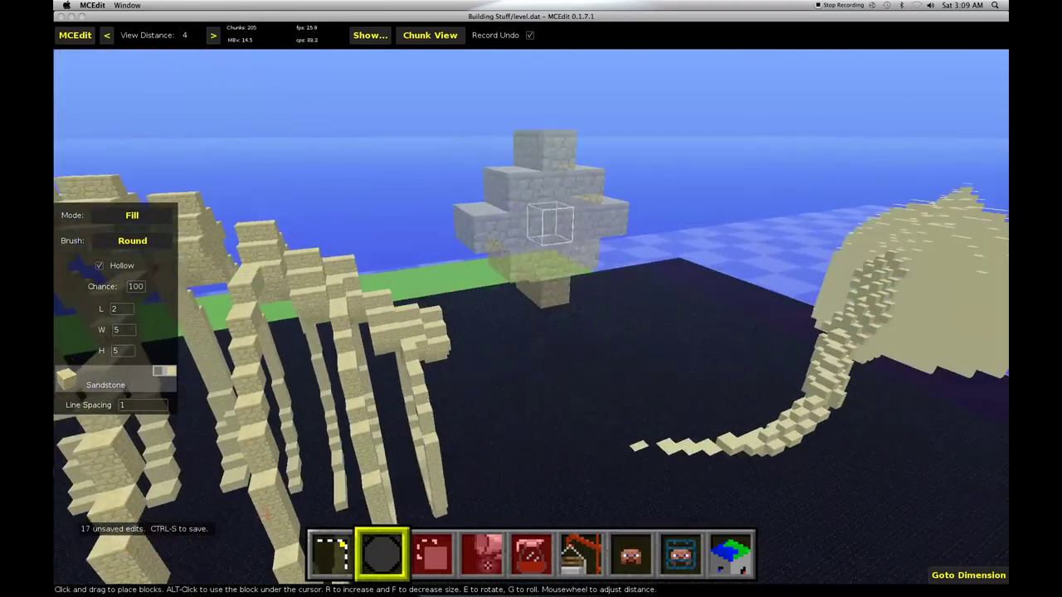
With the Select tool active, circle the joined rib frame and go past the solid ellipsoids to inspect the sandstone skull.
key(d)
key(j)
key(s)
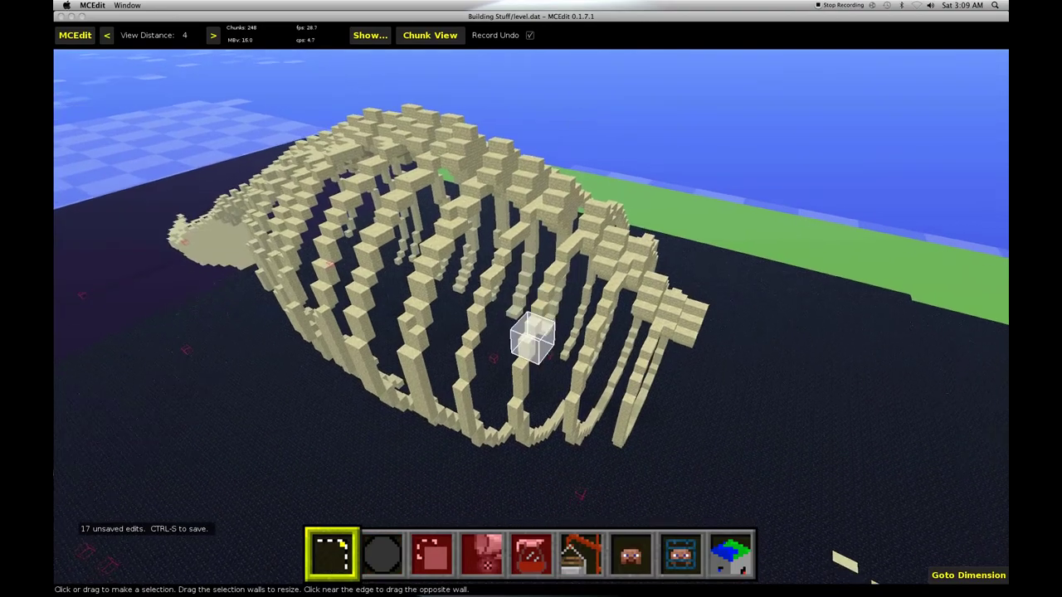
key(w)
key(space)
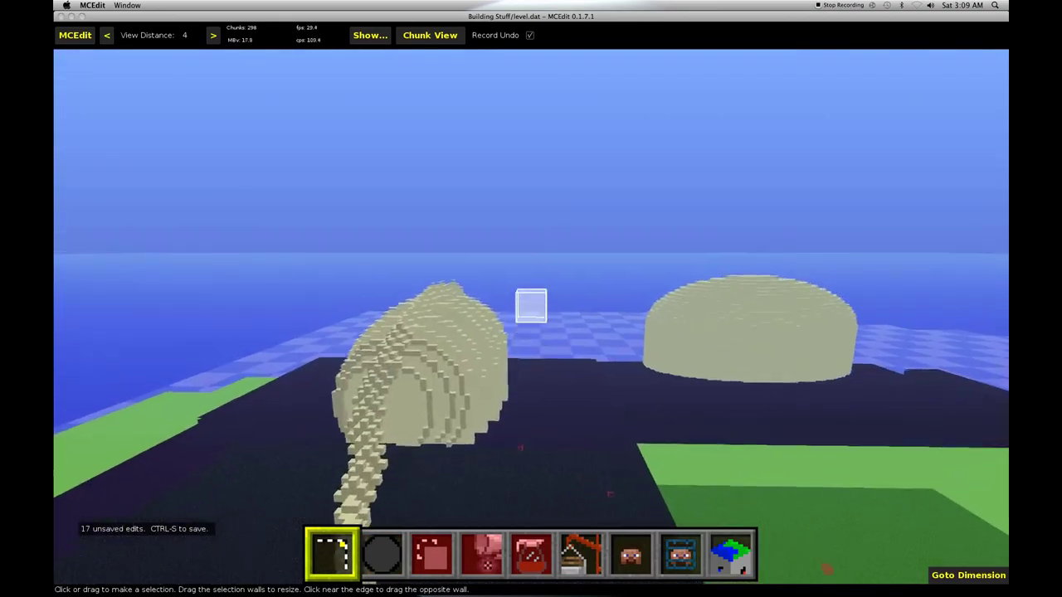
key(w)
key(w)
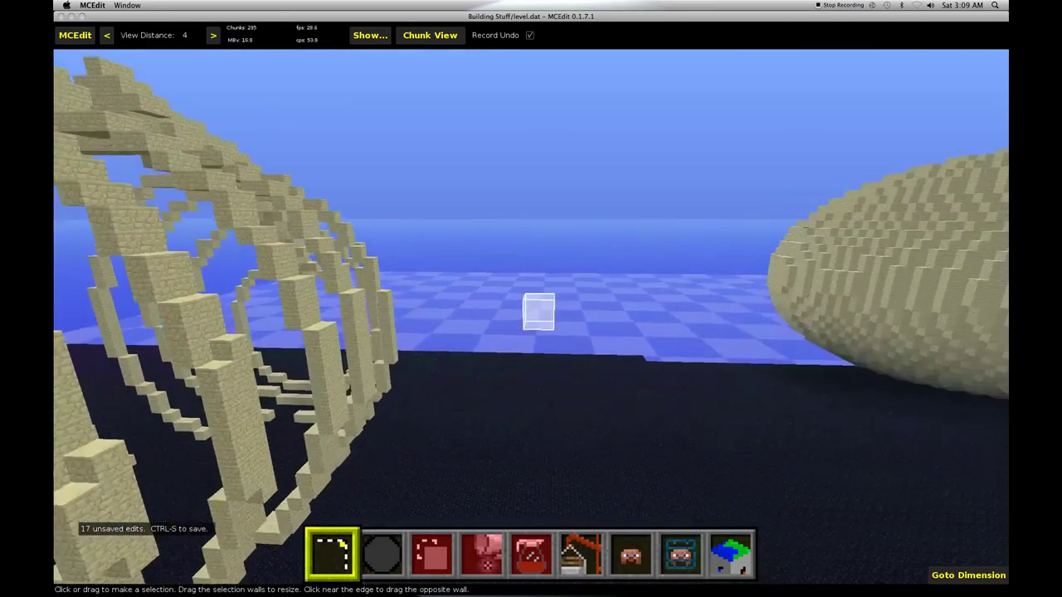
key(w)
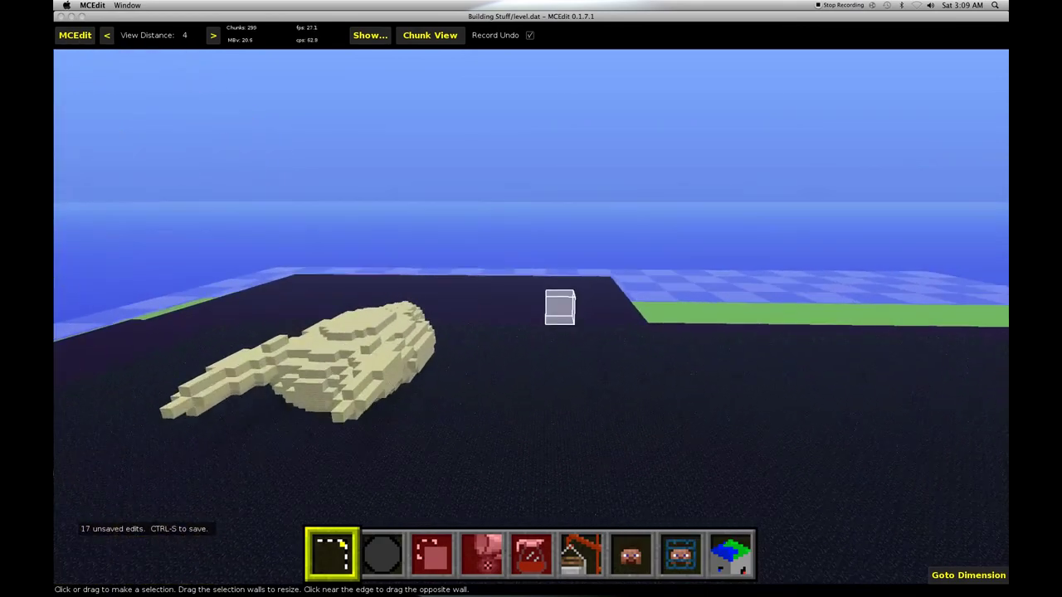
key(s)
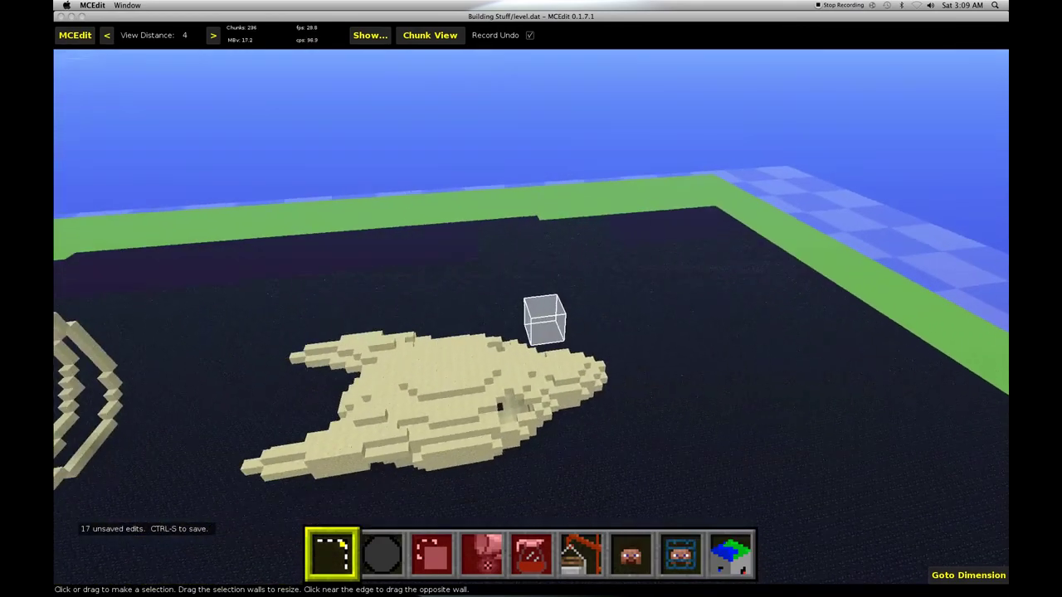
With the Brush tool, enlarge the hollow round sandstone brush to L 17, W 29, H 15 and preview it beside the skull.
key(2)
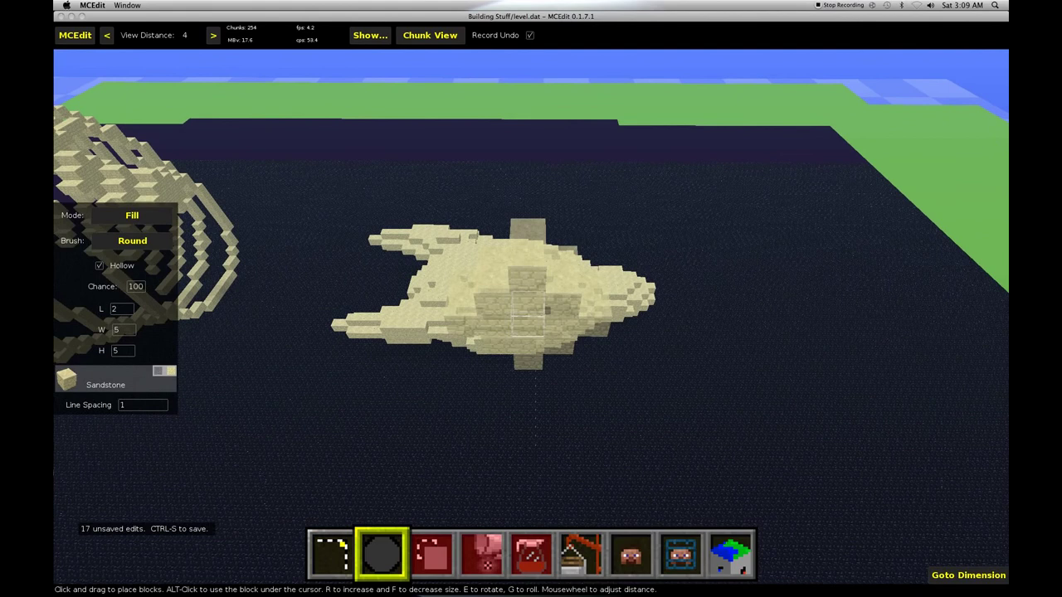
key(i)
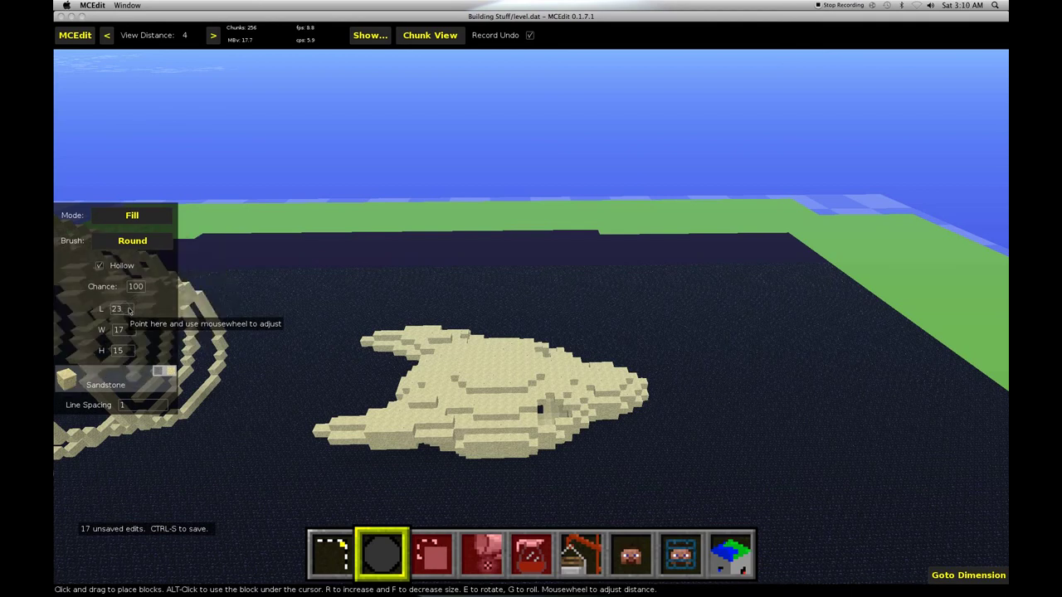
key(e)
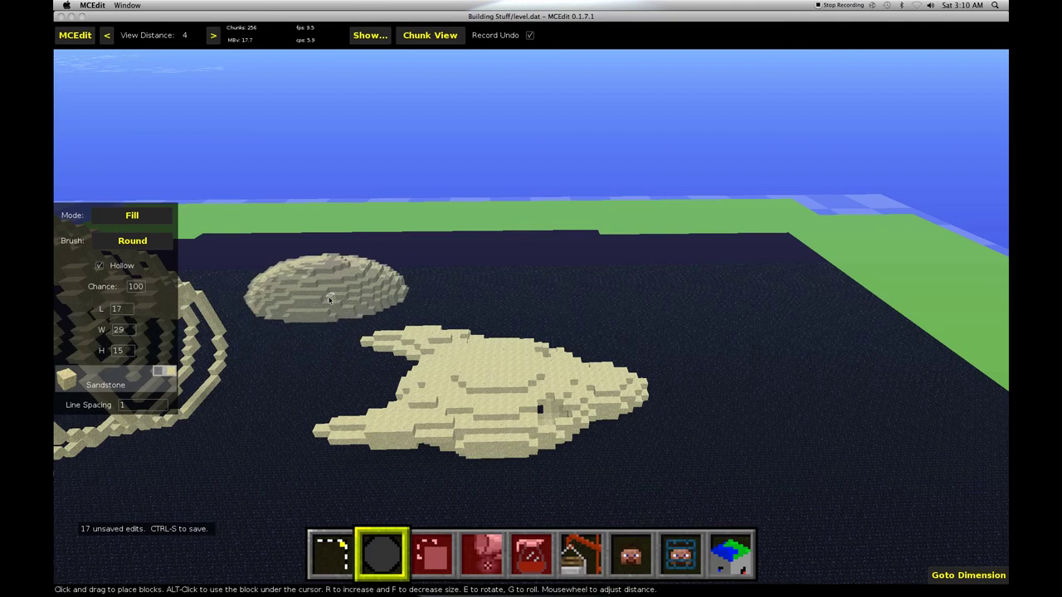
key(s)
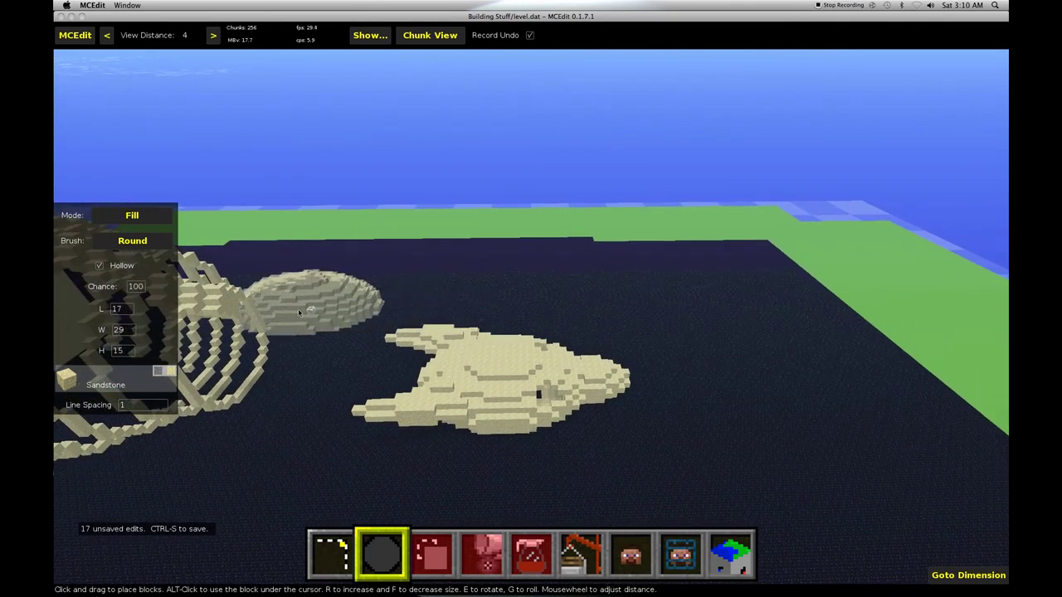
right_drag(300, 312, 335, 302)
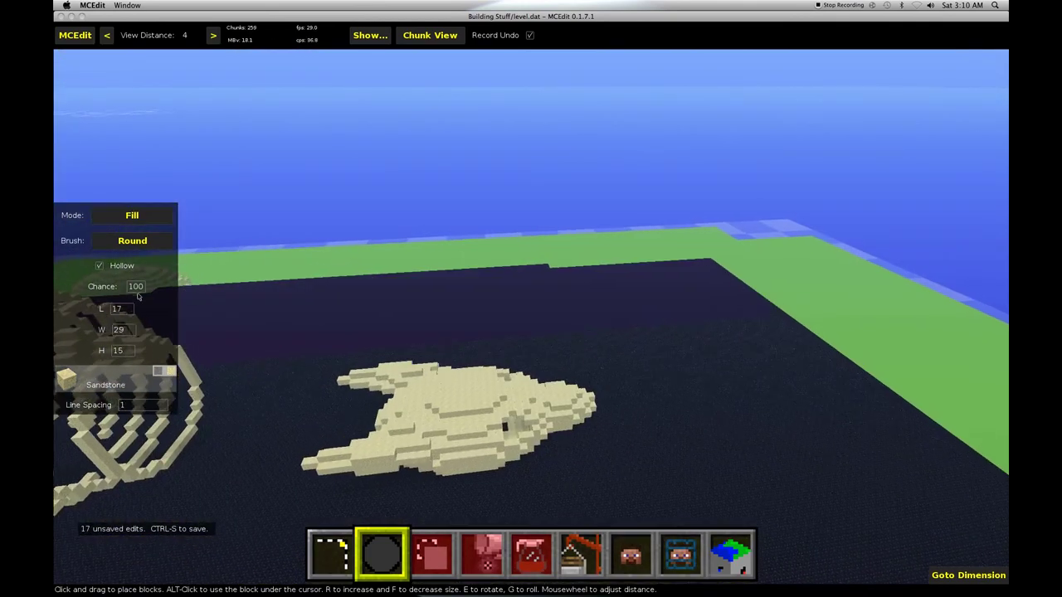
Move close to the gap between the skull and the joined ribs and resize the round sandstone brush to L 5, W 5, H 2.
key(1)
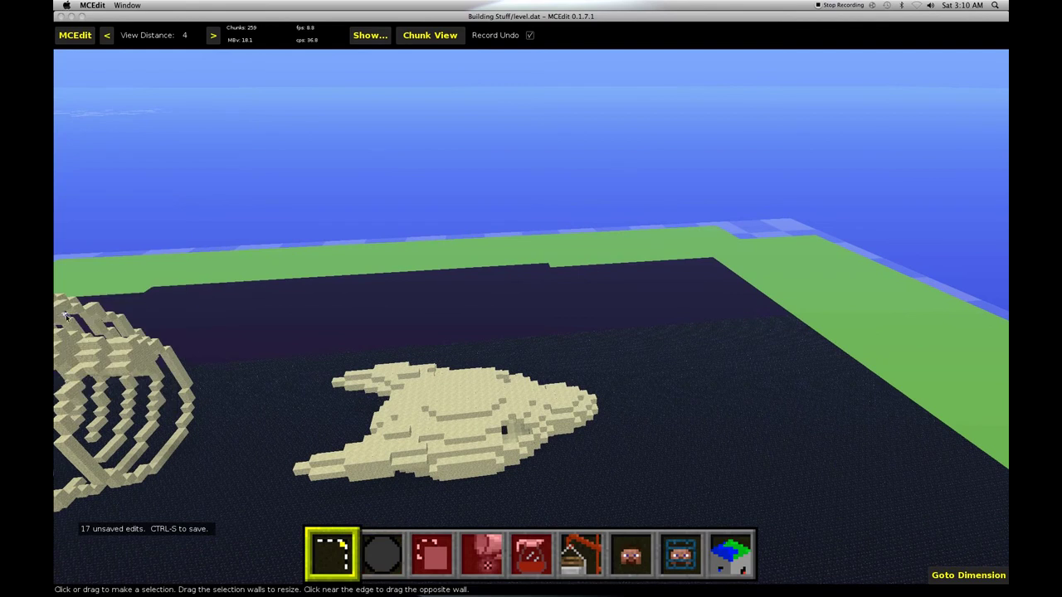
right_drag(141, 312, 55, 335)
key(d)
mouse_move(516, 299)
right_down()
mouse_move(507, 324)
mouse_move(555, 301)
mouse_move(526, 310)
mouse_move(537, 327)
mouse_move(513, 307)
mouse_move(539, 321)
mouse_move(526, 299)
mouse_move(486, 313)
mouse_move(597, 325)
mouse_move(541, 323)
mouse_move(522, 304)
mouse_move(540, 315)
mouse_move(507, 322)
mouse_move(517, 303)
mouse_move(445, 324)
mouse_move(556, 308)
mouse_move(516, 320)
mouse_move(534, 302)
mouse_move(550, 320)
mouse_move(515, 313)
mouse_move(543, 306)
mouse_move(529, 315)
right_up()
key(w)
key(2)
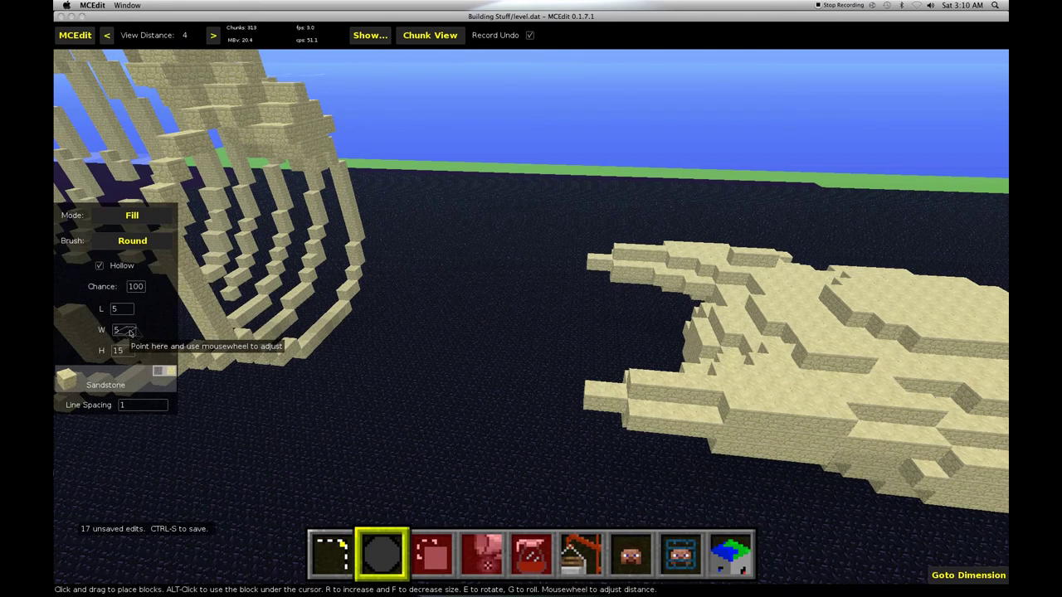
scroll(130, 352, down, 1)
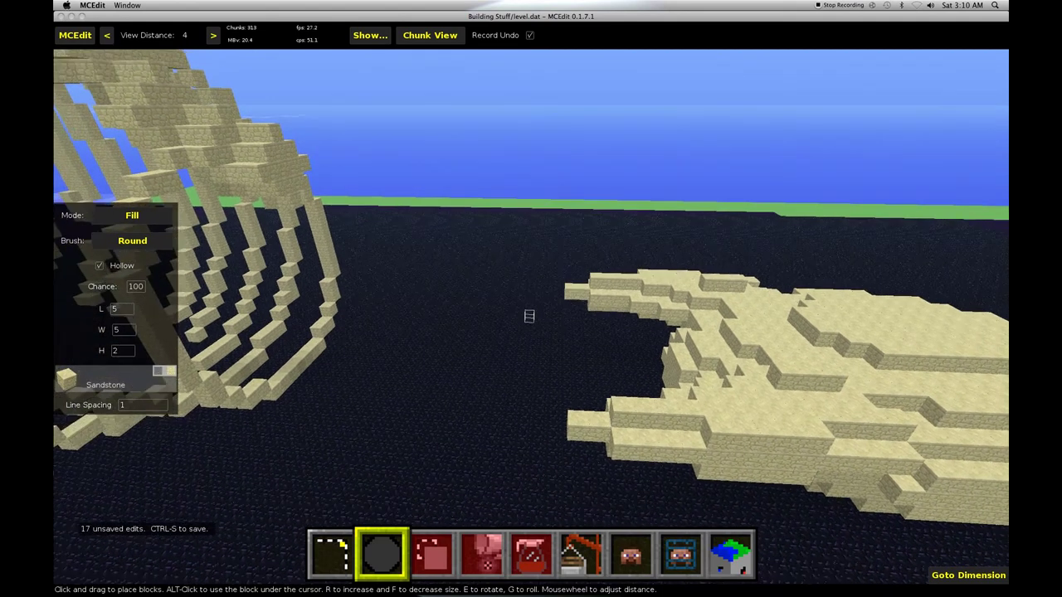
Fill the first two small round sandstone shapes in the gap behind the skull, working towards the joined rib frame.
right_click(419, 312)
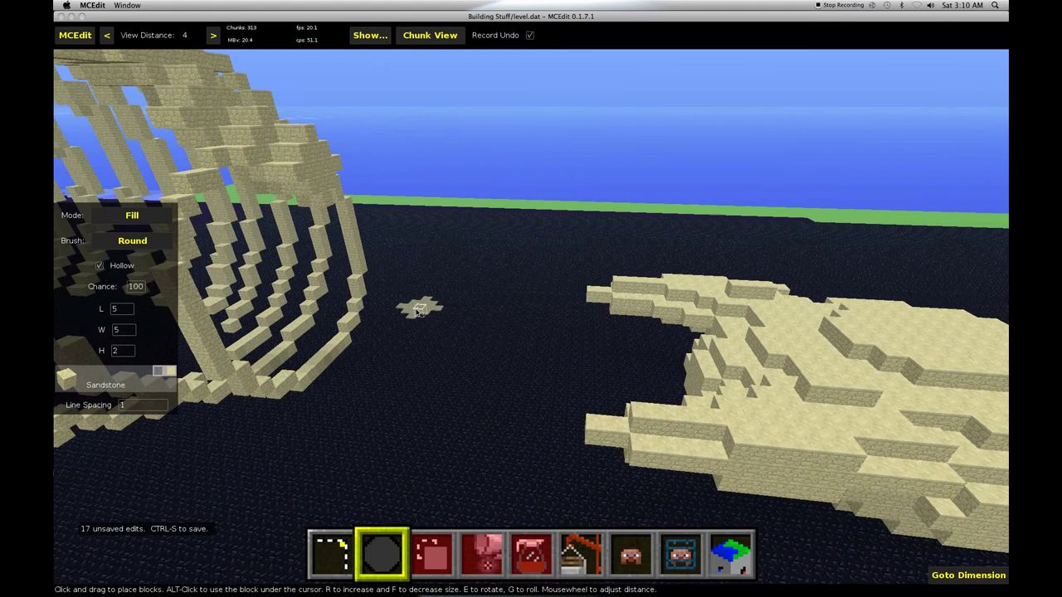
right_click(422, 313)
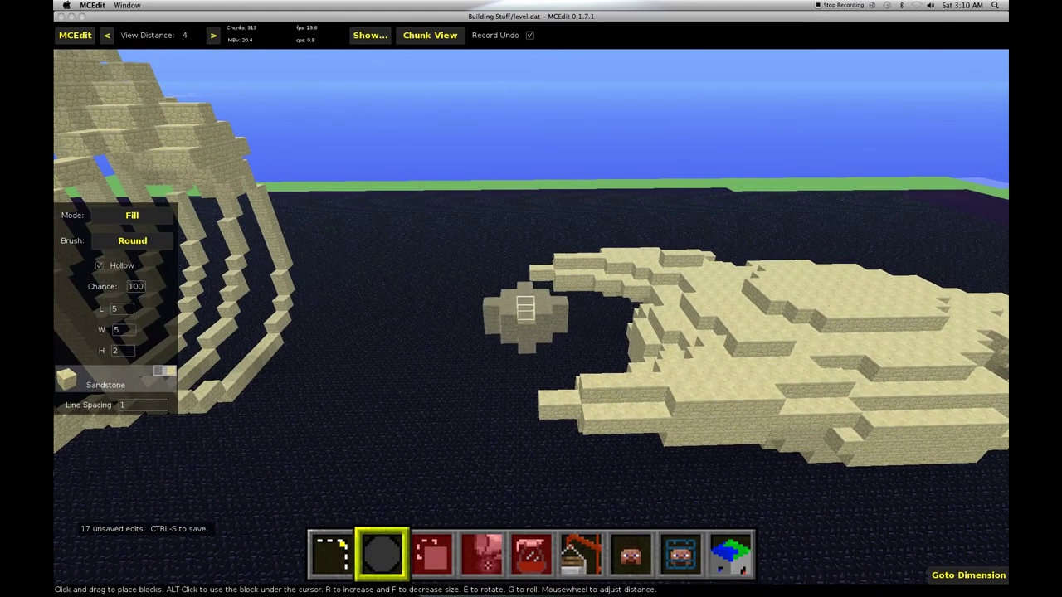
scroll(531, 324, up, 3)
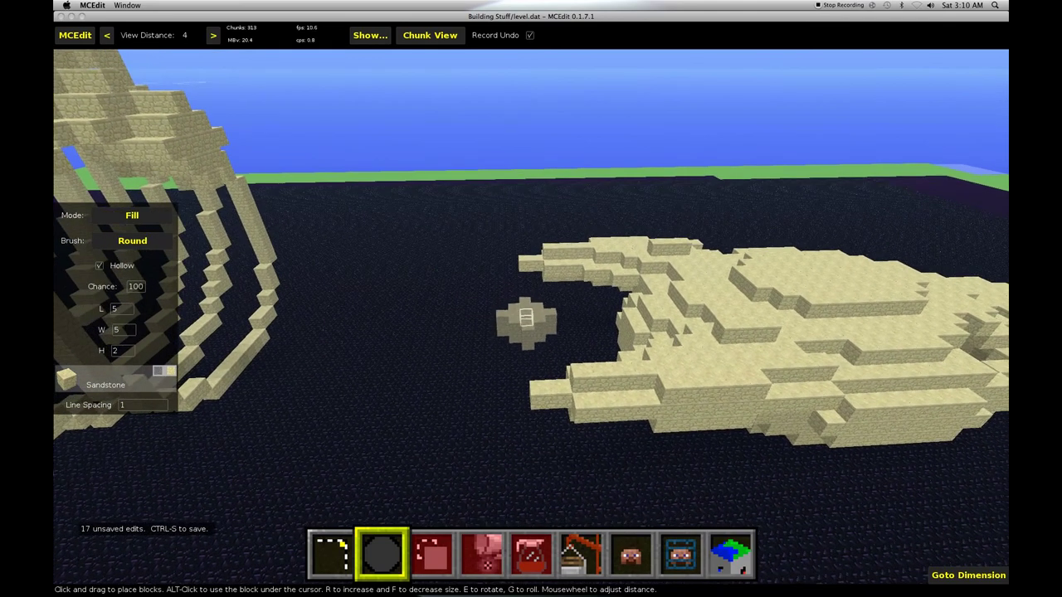
click(534, 313)
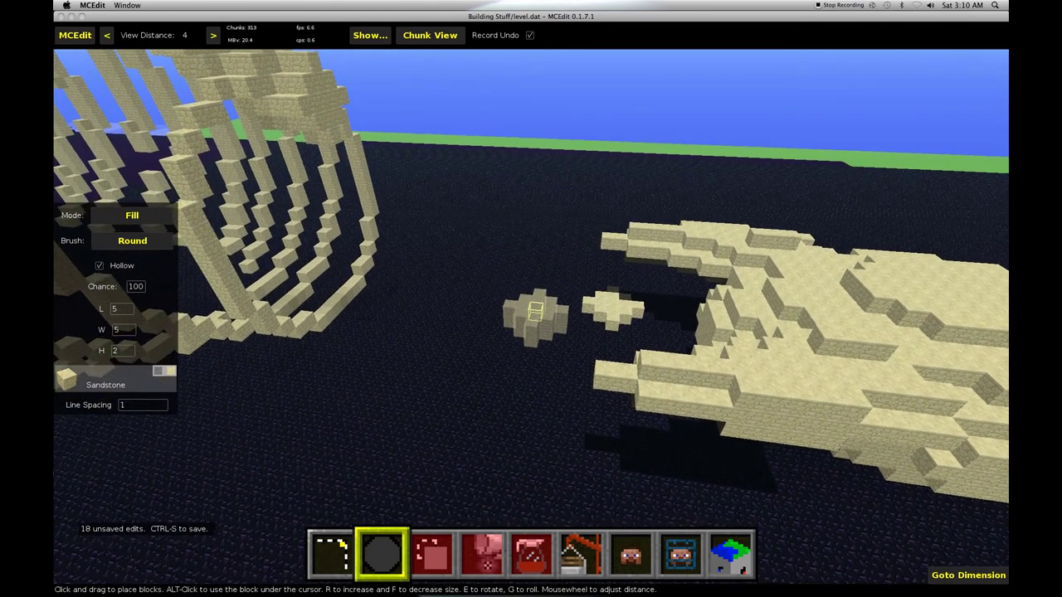
click(536, 311)
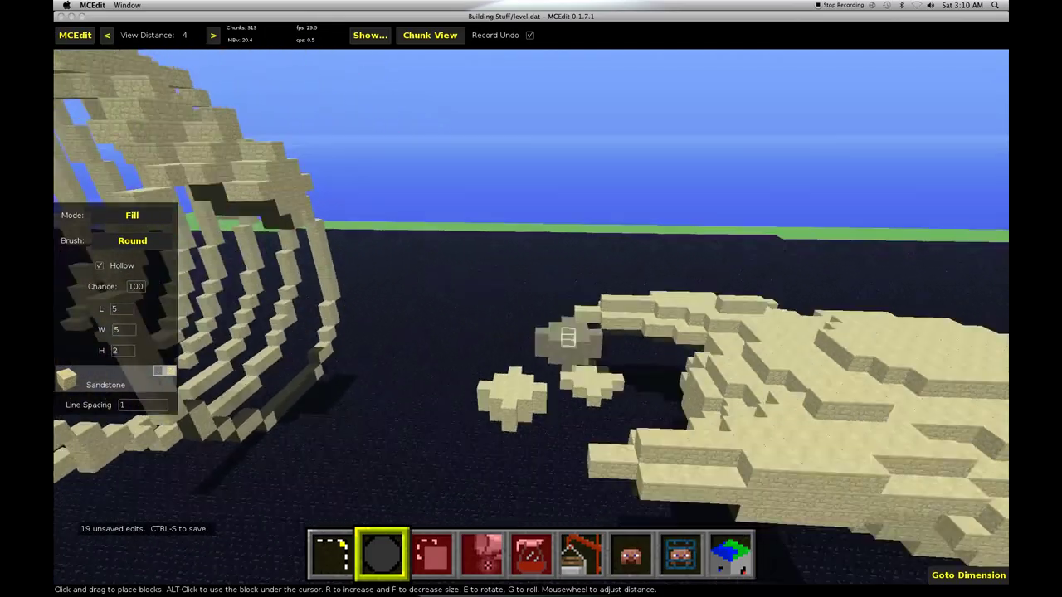
Circle the sandstone skull from its jaw side to the snout and examine the eye socket opening and hollow interior up close.
key(l)
key(w)
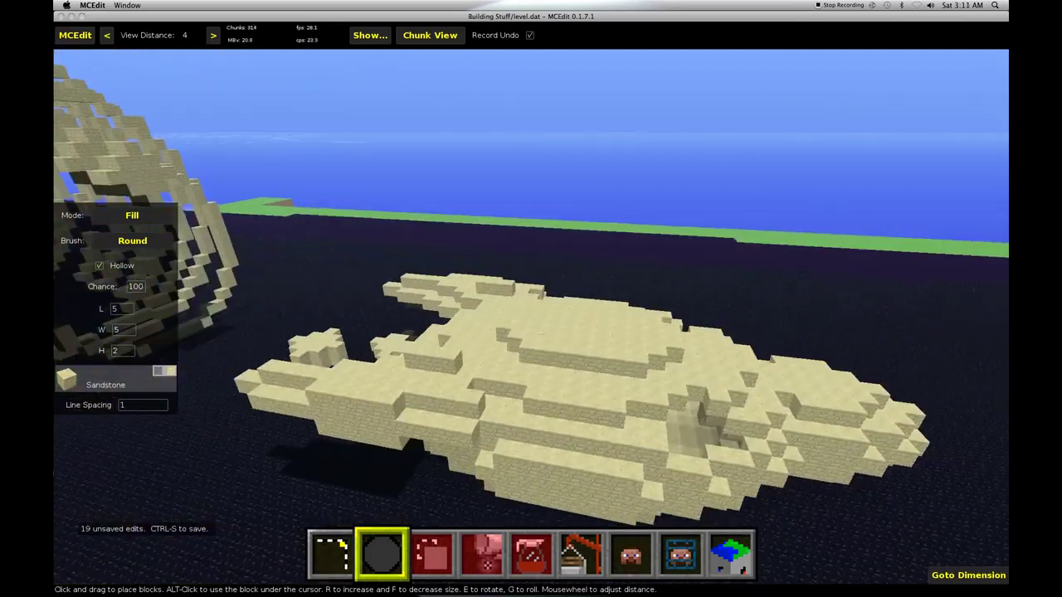
key(j)
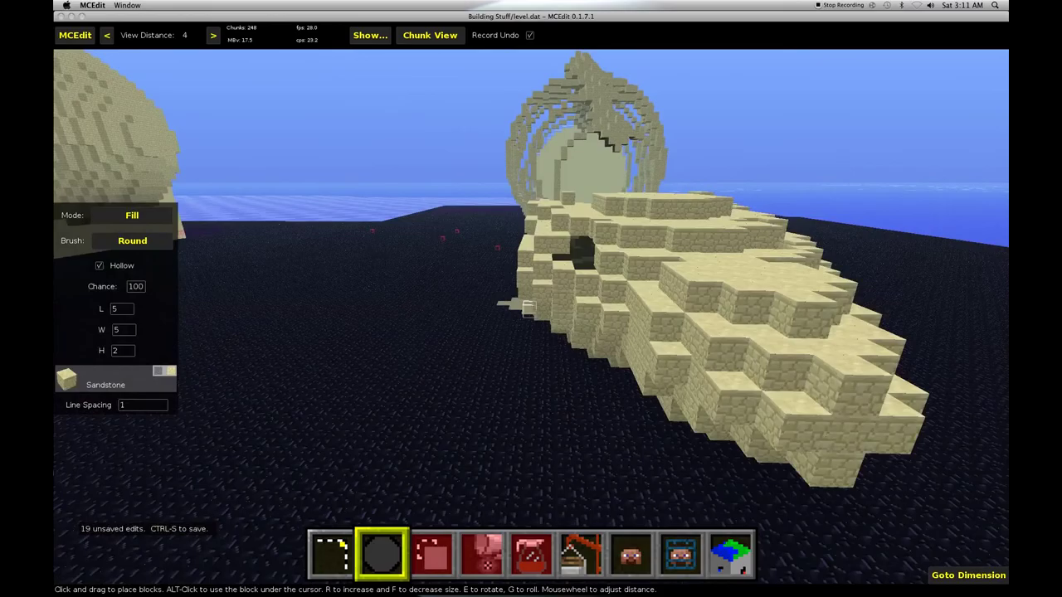
key(w)
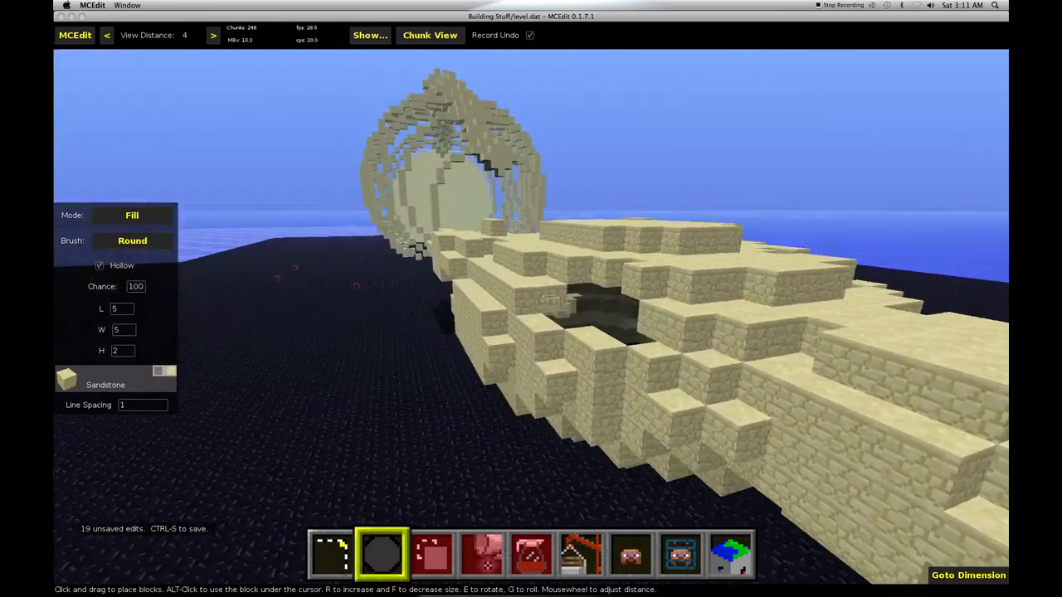
key(w)
key(w)
key(l)
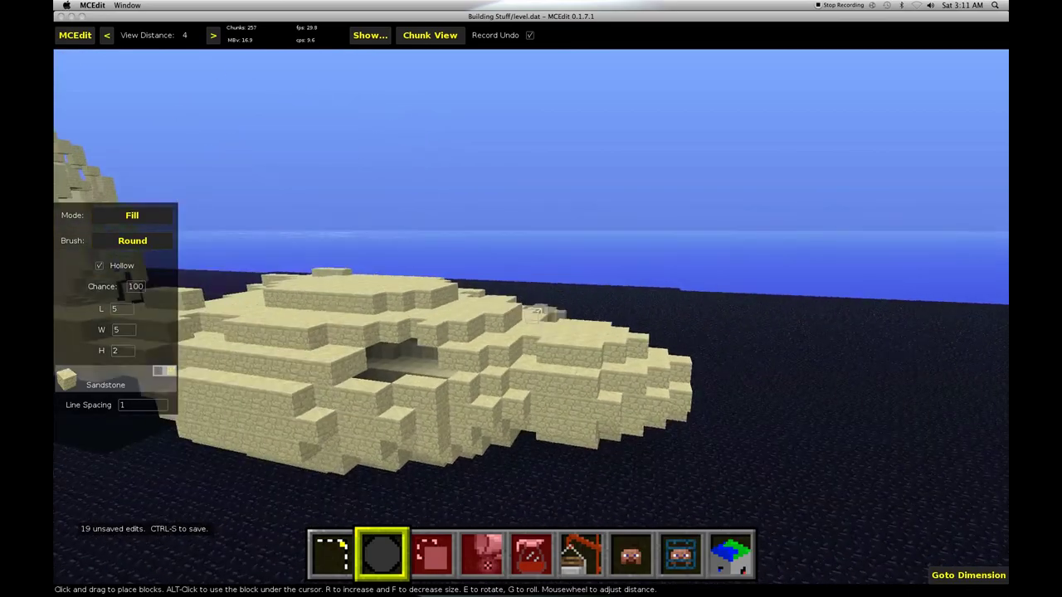
key(w)
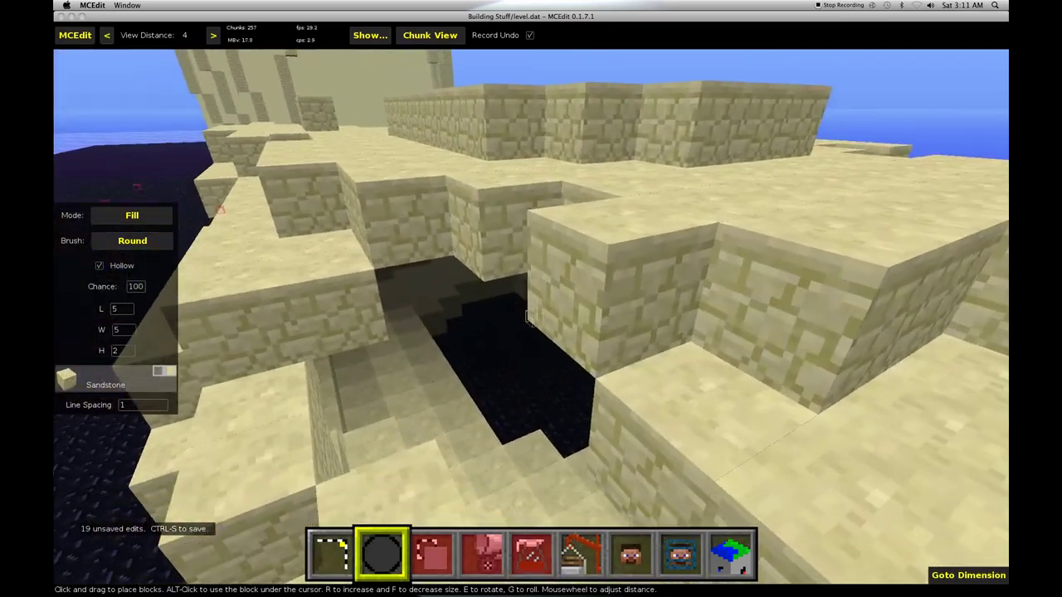
key(s)
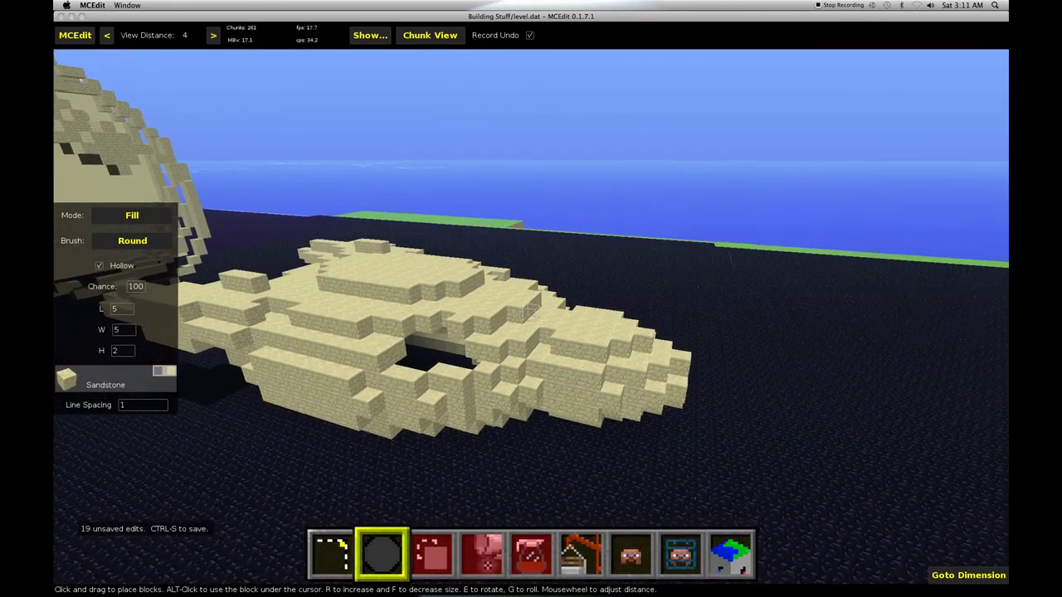
Examine the skull's whole side profile from farther away, along with its placement relative to the joined rib frame.
key(s)
key(w)
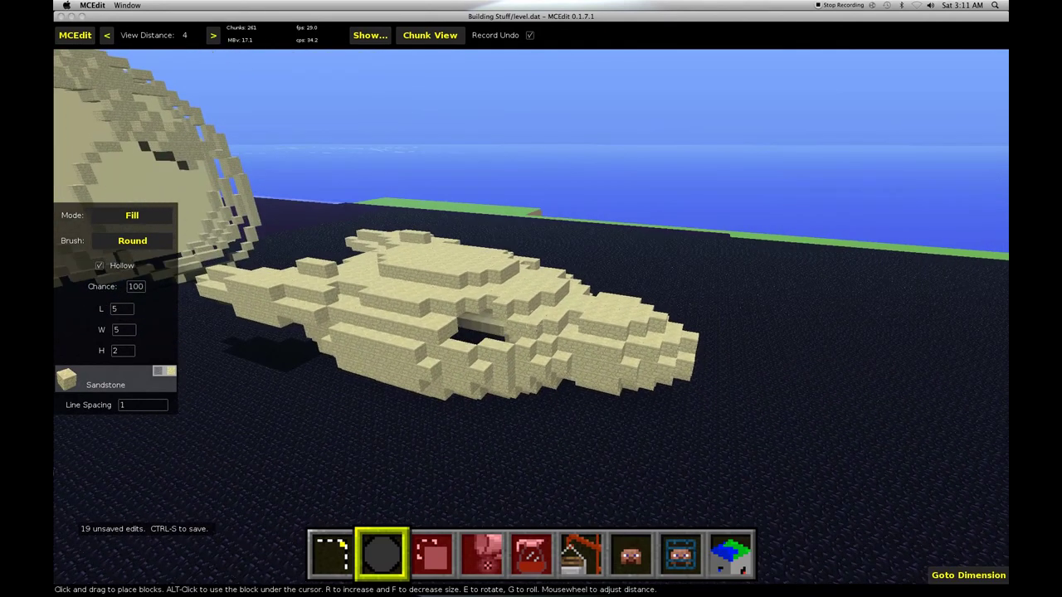
key(s)
key(w)
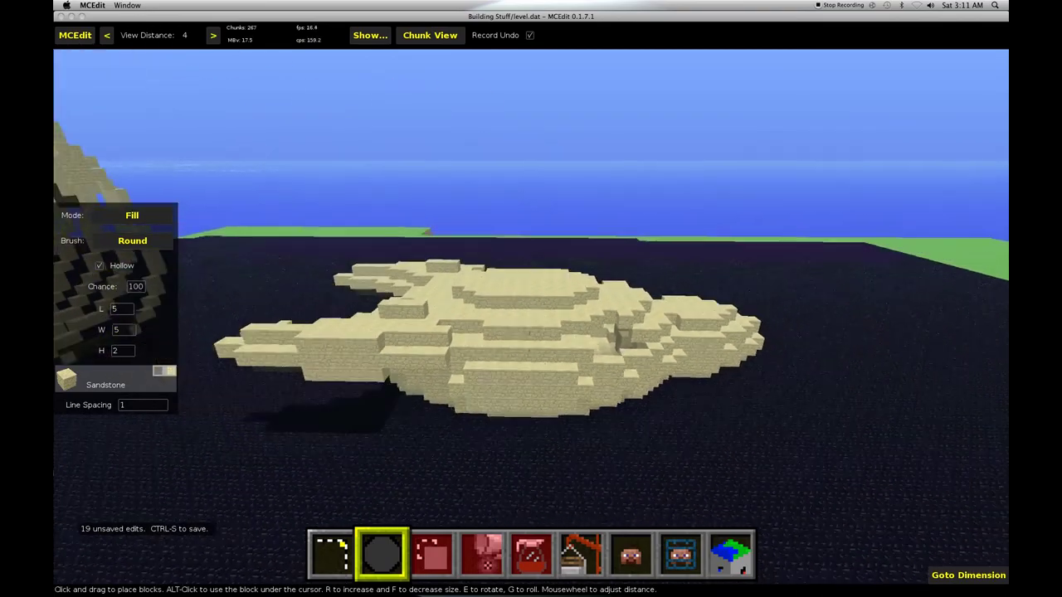
key(s)
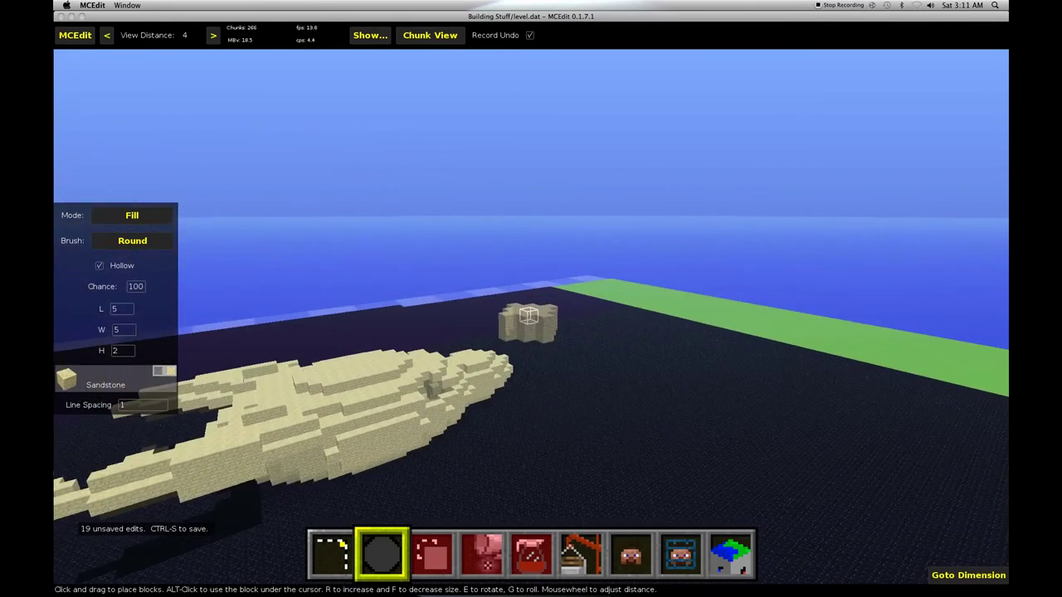
mouse_move(529, 315)
right_down()
mouse_move(528, 325)
mouse_move(533, 314)
right_up()
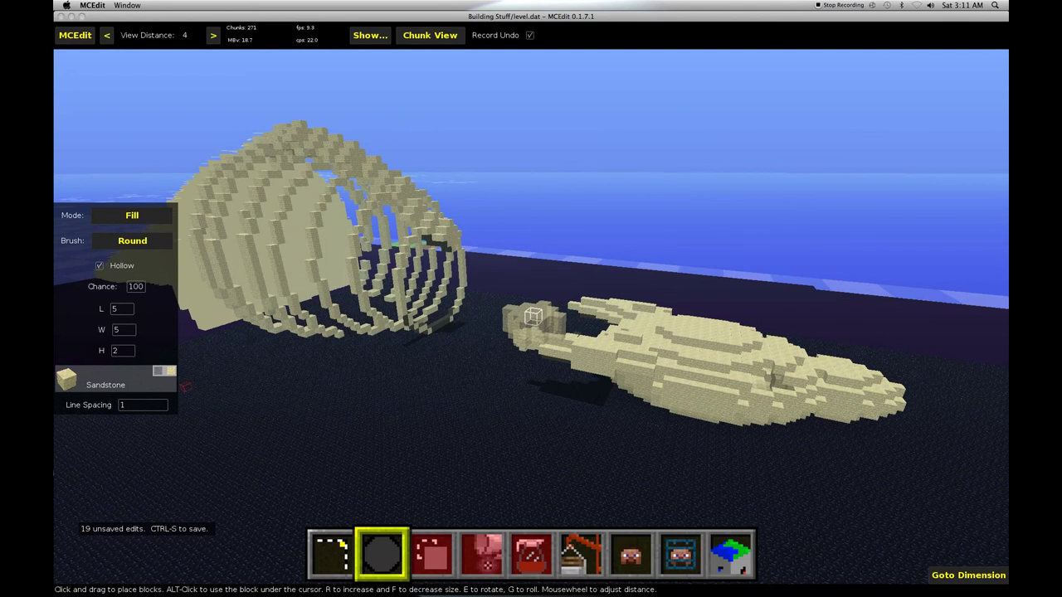